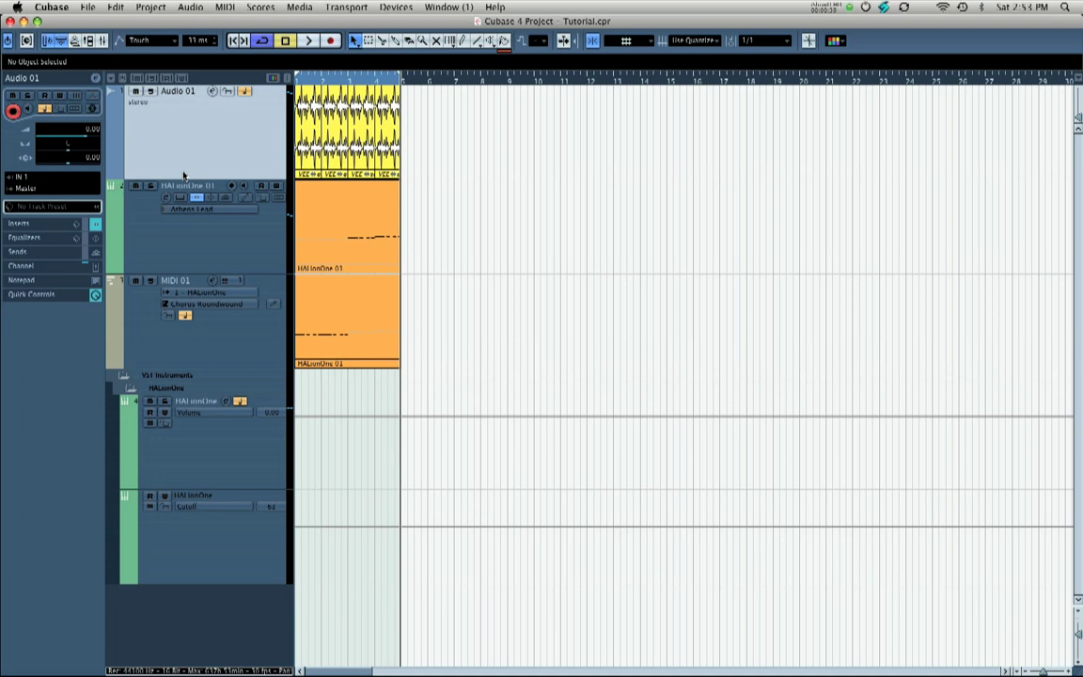
- View the program's version and build information, closing the About screen when done
{"action": "left_click", "coordinate": [57, 8]}
{"action": "left_click", "coordinate": [60, 24]}
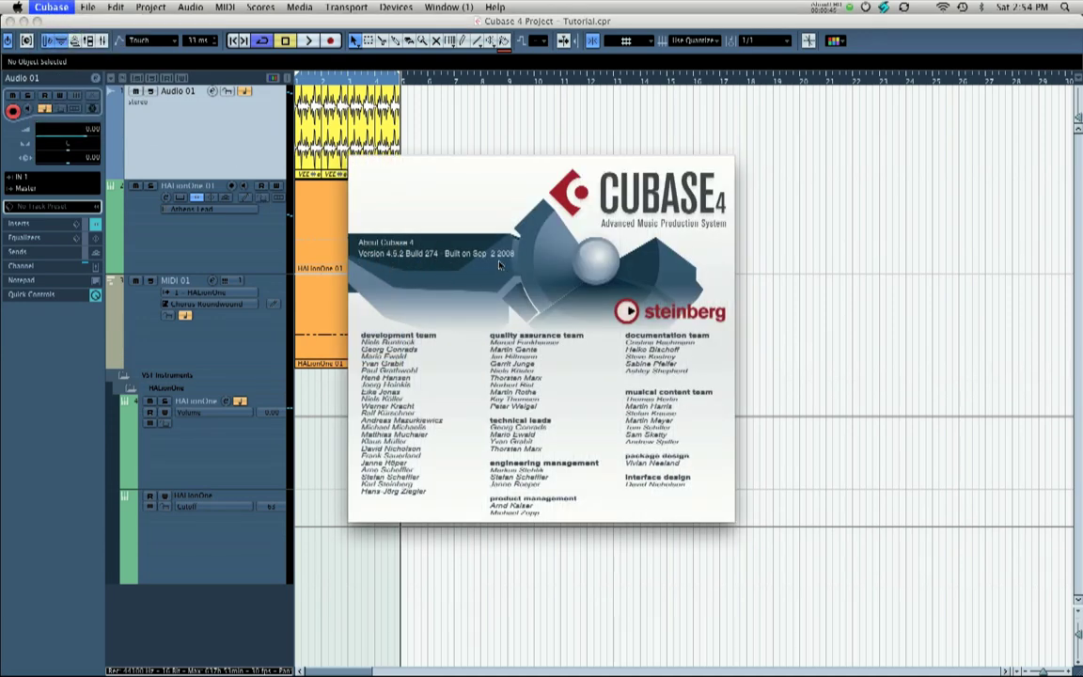
{"action": "left_click", "coordinate": [562, 283]}
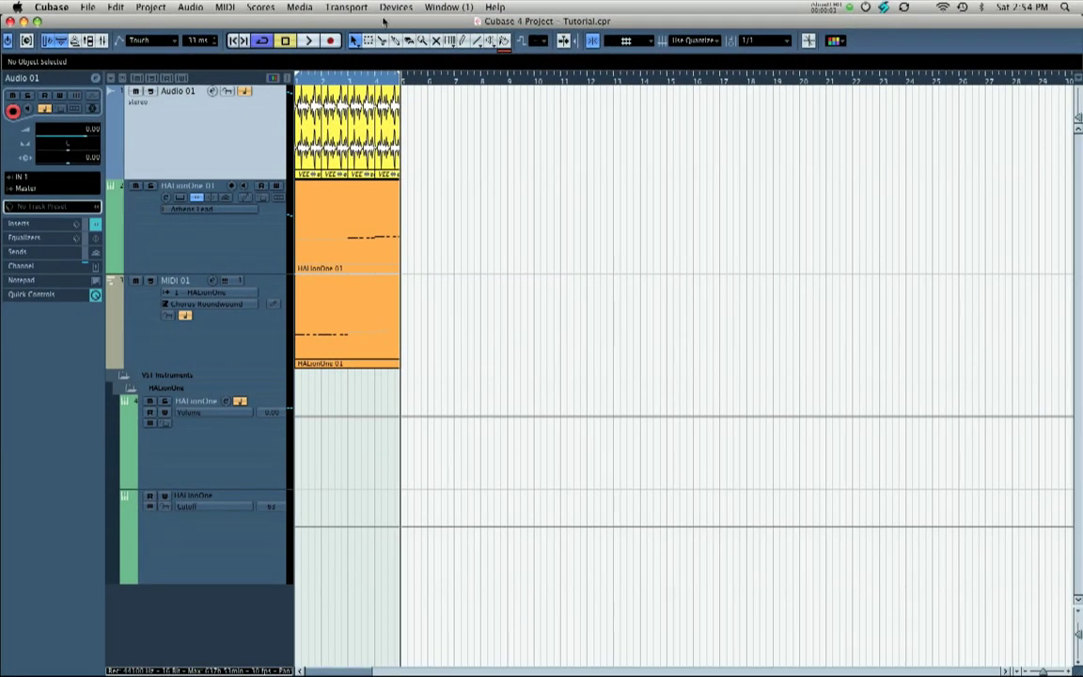
- Choose USB Trigger Finger as the MIDI input for Quick Controls in the Device Setup
{"action": "left_click", "coordinate": [390, 10]}
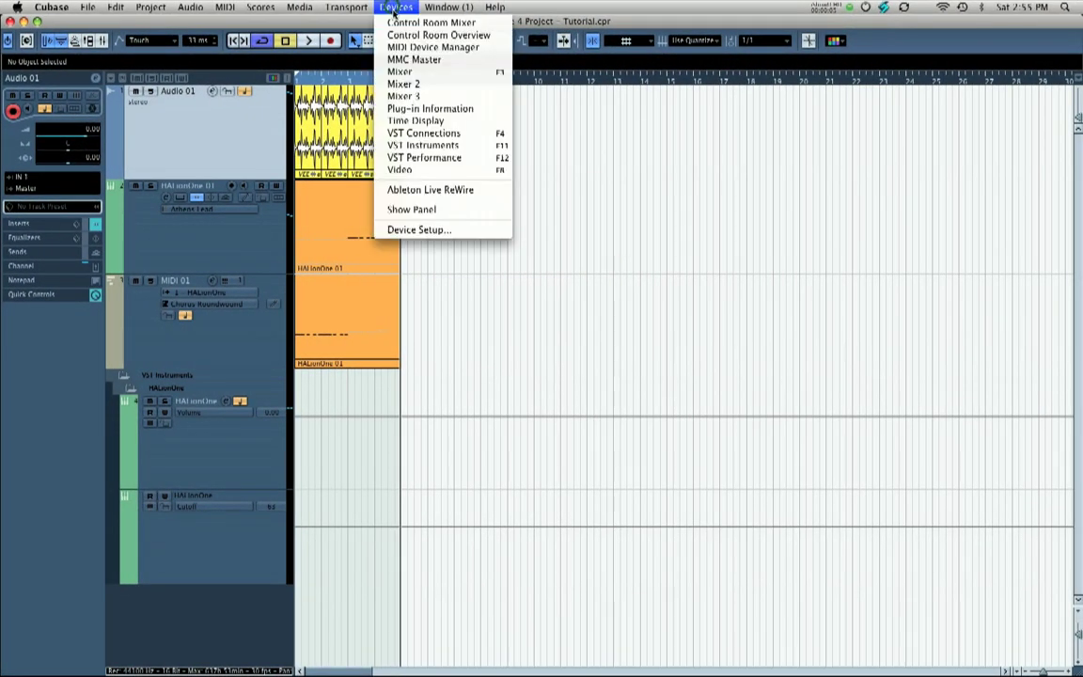
{"action": "left_click", "coordinate": [406, 232]}
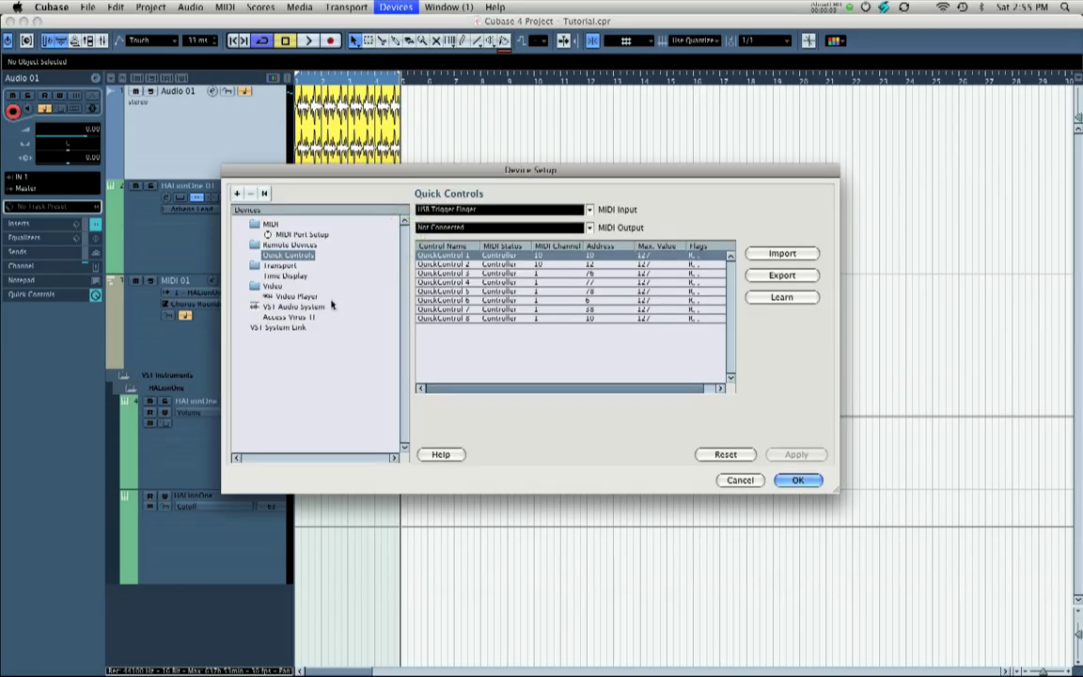
{"action": "left_click", "coordinate": [283, 247]}
{"action": "left_click", "coordinate": [283, 256]}
{"action": "left_click", "coordinate": [590, 213]}
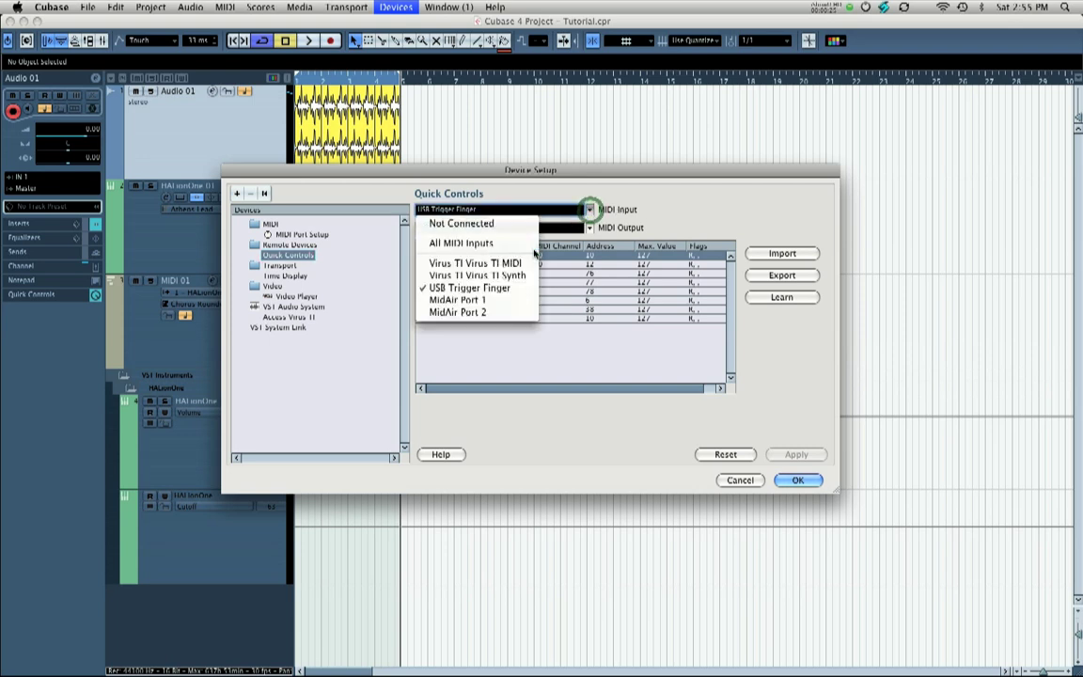
{"action": "left_click", "coordinate": [474, 288]}
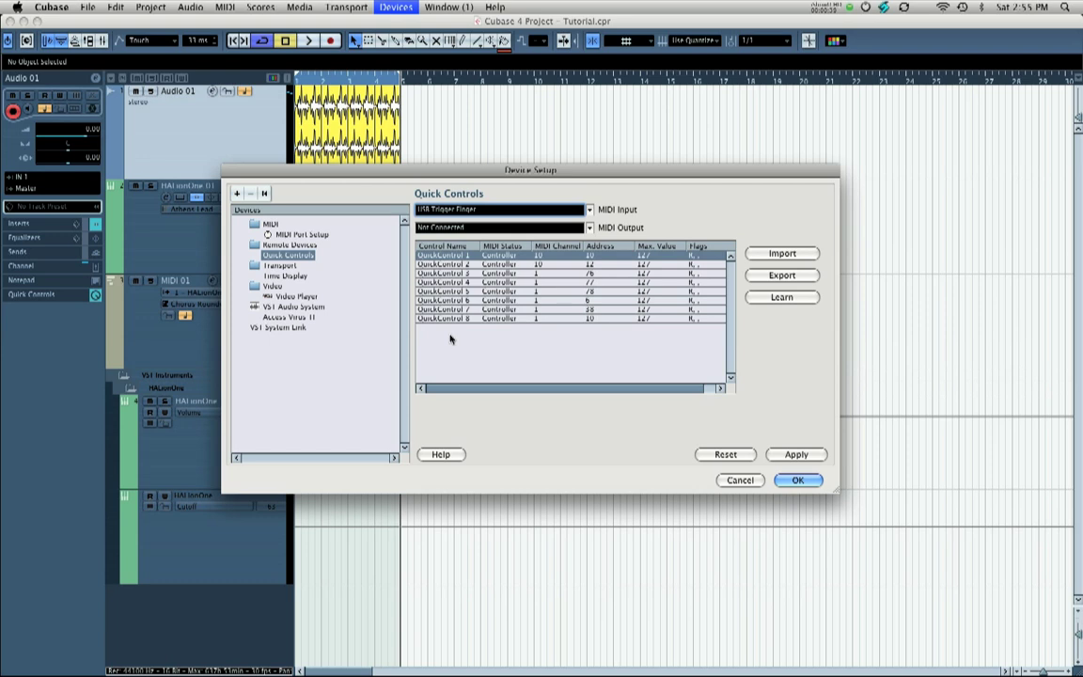
- Run Learn for QuickControl 1 and QuickControl 2 to map them to the hardware controller, and apply the device settings
{"action": "left_click", "coordinate": [457, 260]}
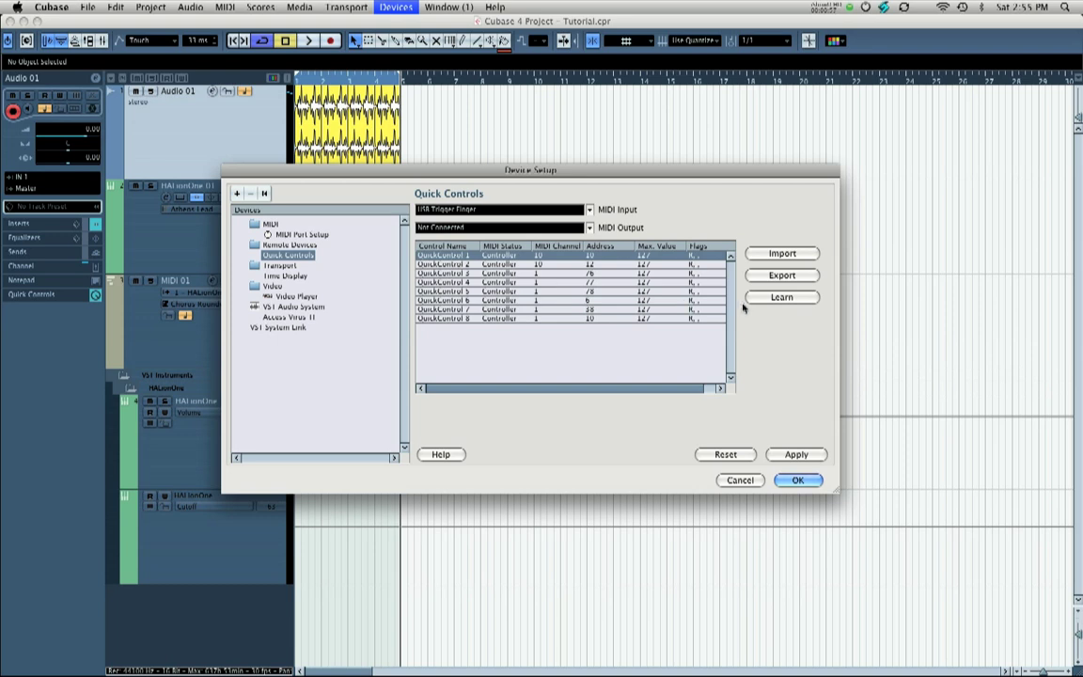
{"action": "left_click", "coordinate": [777, 299]}
{"action": "left_click", "coordinate": [458, 266]}
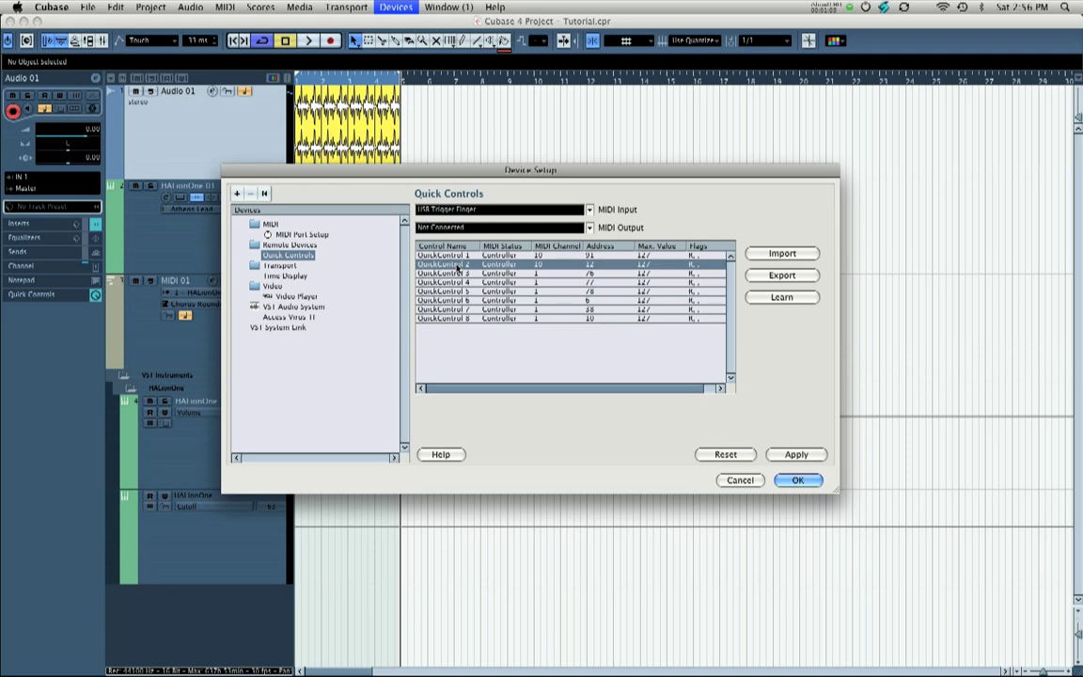
{"action": "left_click", "coordinate": [785, 298]}
{"action": "left_click", "coordinate": [793, 458]}
{"action": "left_click", "coordinate": [797, 480]}
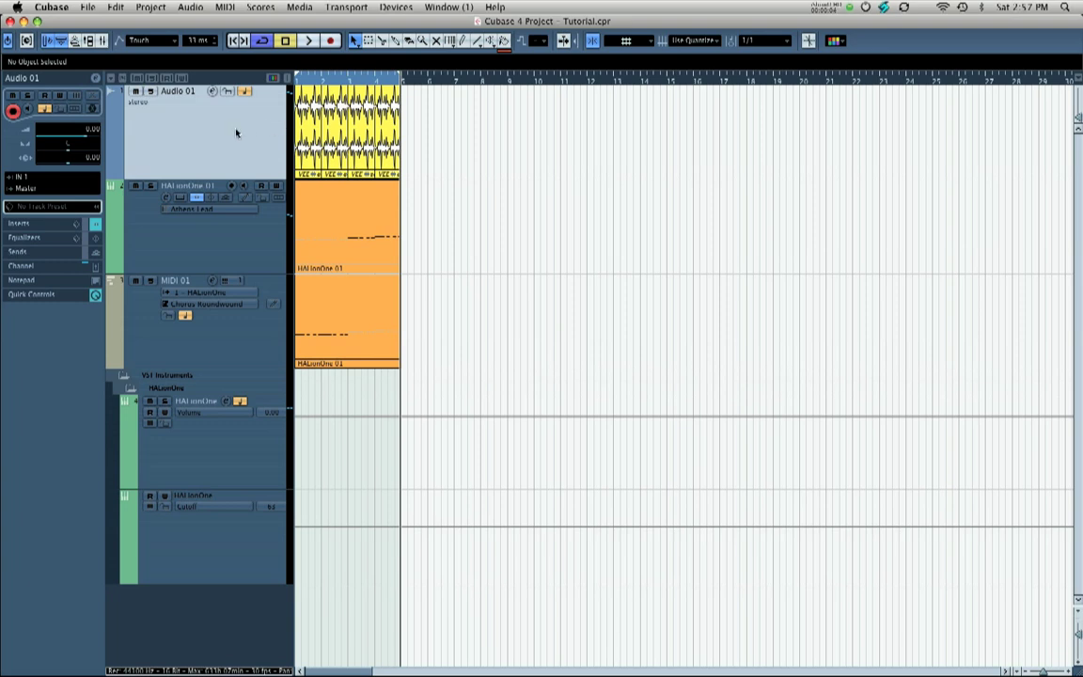
- Select the Audio 01 track and solo it
{"action": "left_click", "coordinate": [259, 249]}
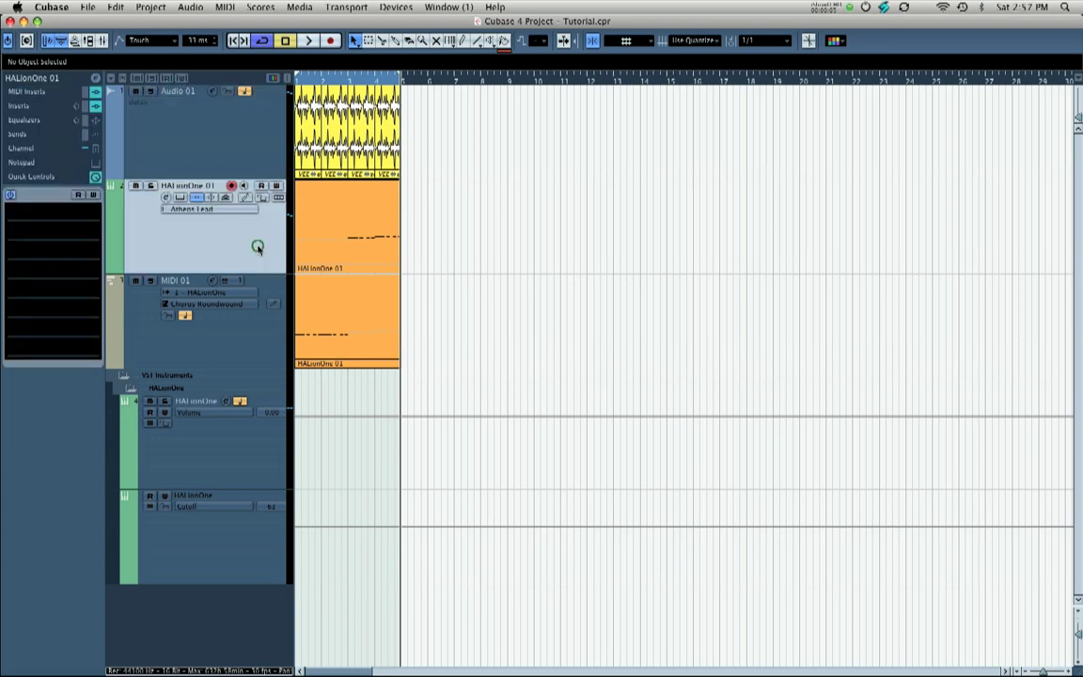
{"action": "left_click", "coordinate": [266, 337]}
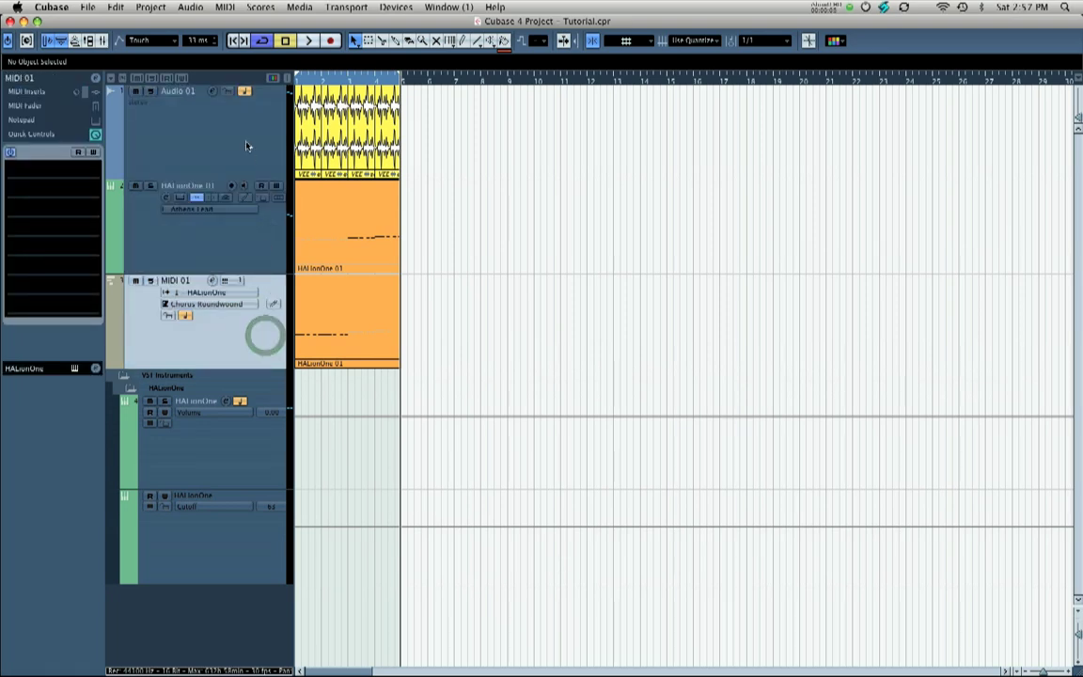
{"action": "left_click", "coordinate": [246, 142]}
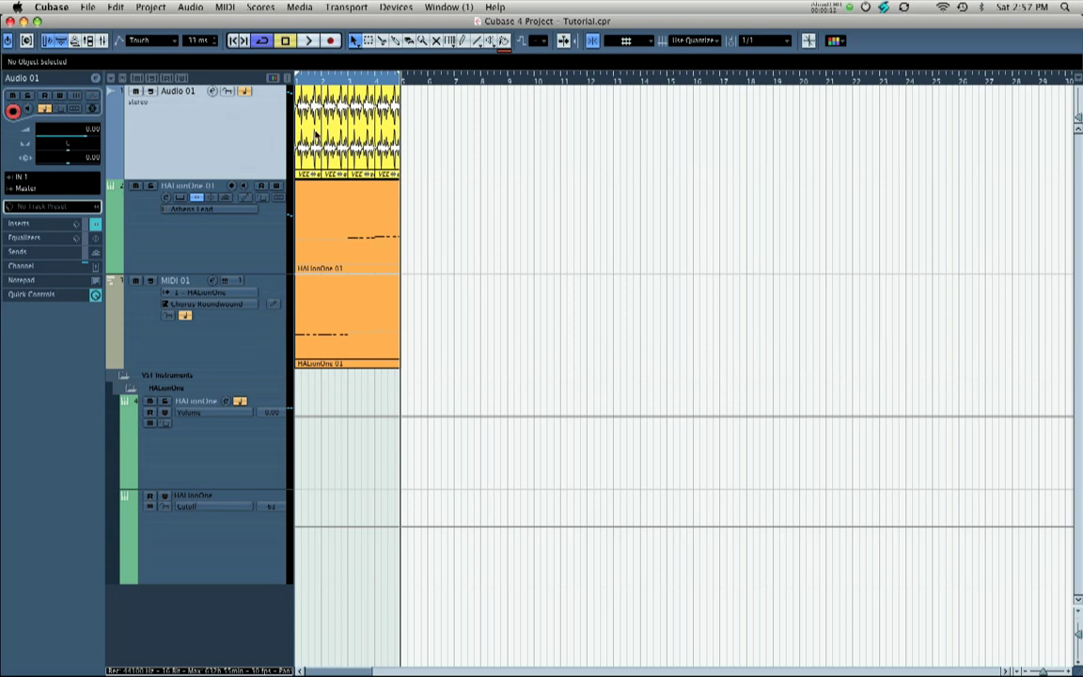
{"action": "left_click", "coordinate": [150, 92]}
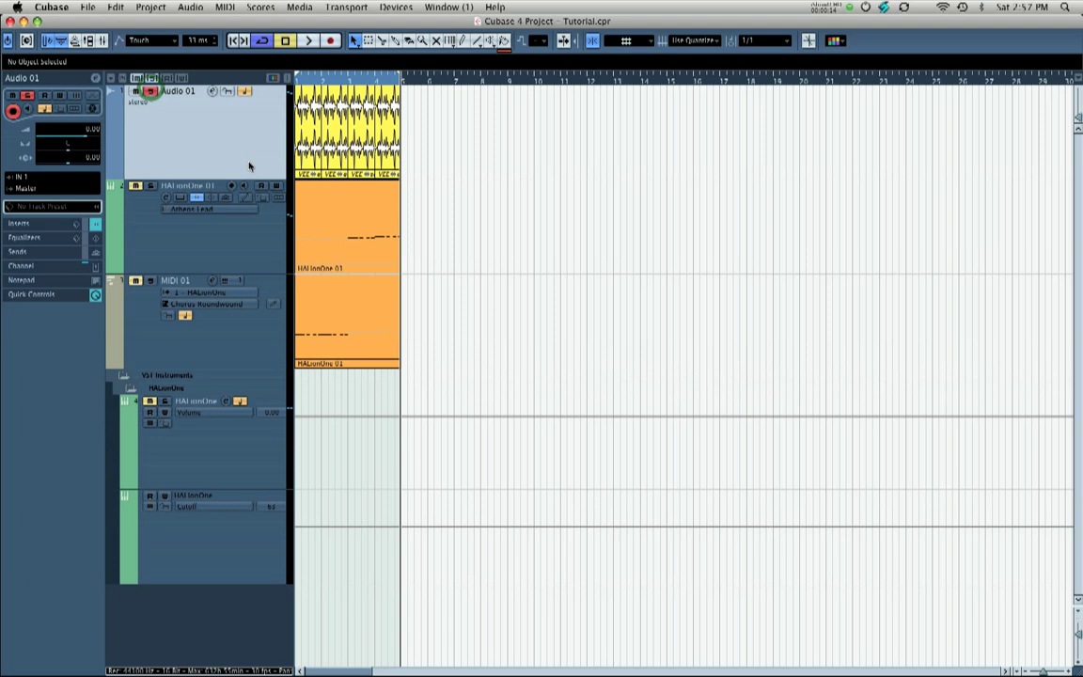
- Examine the DualFilter insert's controls in the Audio 01 channel settings, closing both windows when done
{"action": "left_click", "coordinate": [212, 91]}
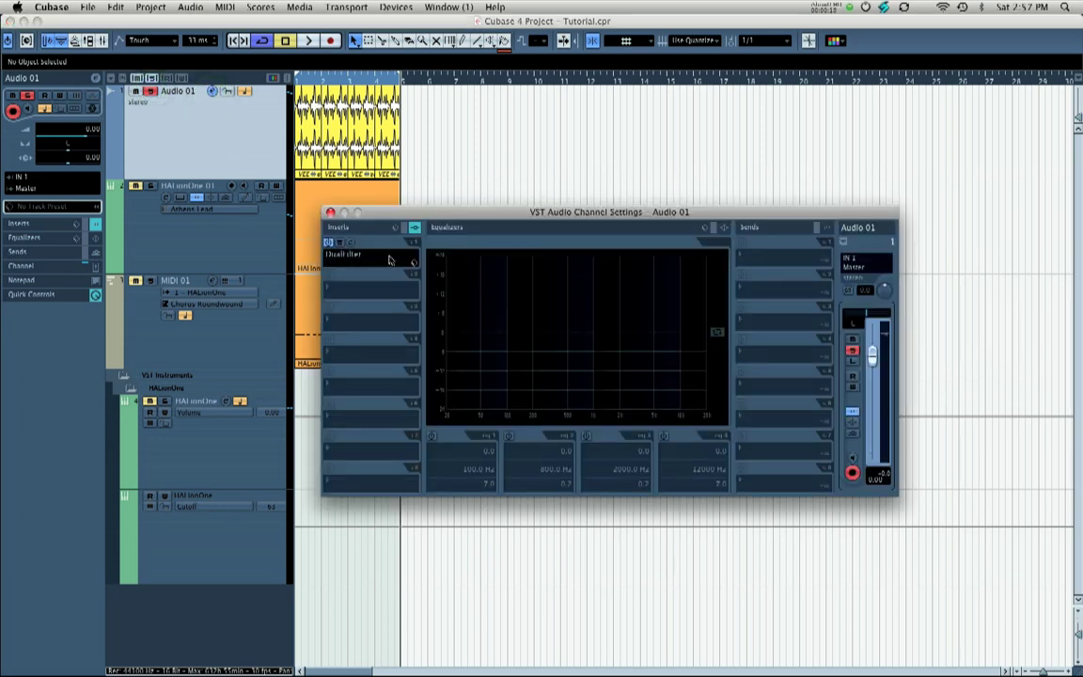
{"action": "left_click", "coordinate": [350, 242]}
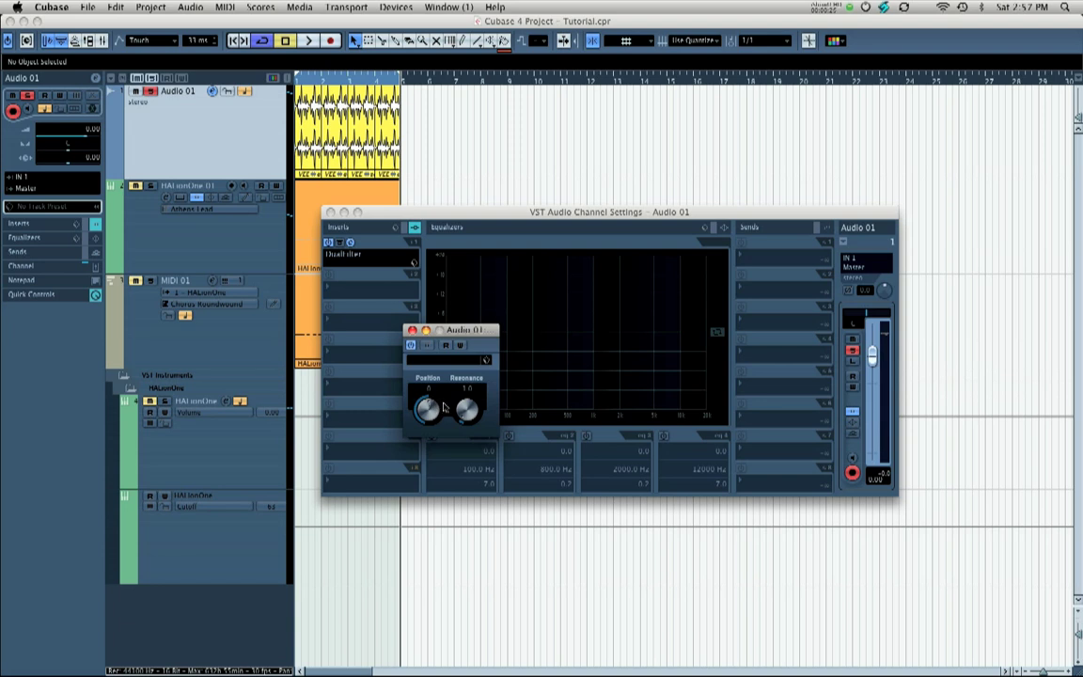
{"action": "left_click", "coordinate": [414, 332]}
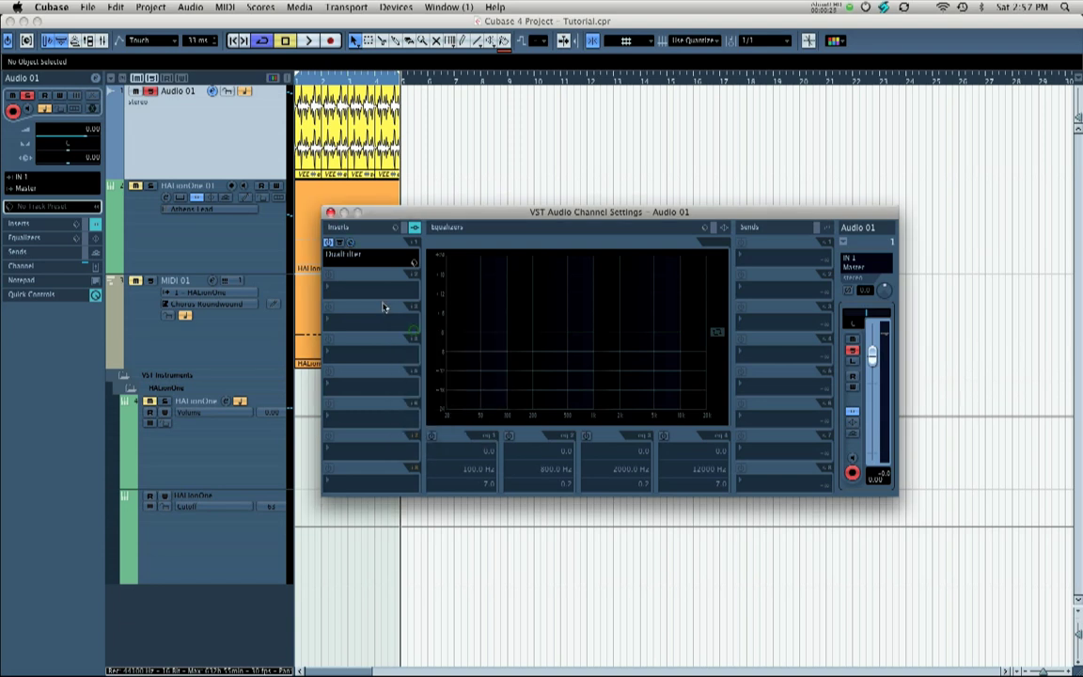
{"action": "left_click", "coordinate": [330, 213]}
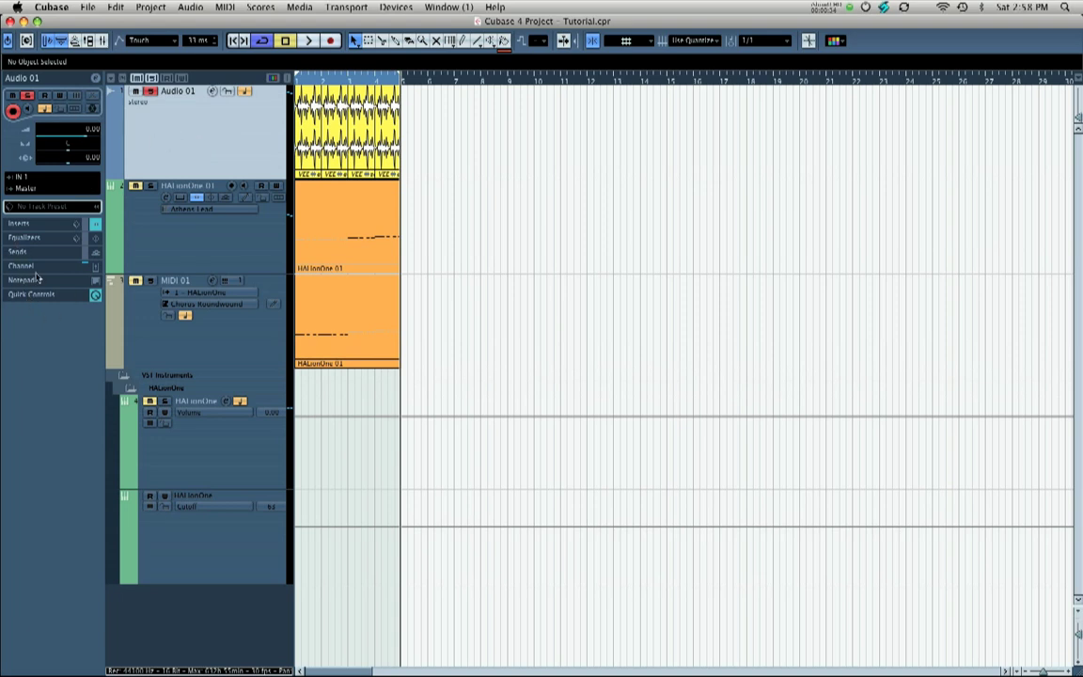
- Expand Audio 01's quick controls and assign the DualFilter insert's Pos parameter to the first slot
{"action": "left_click", "coordinate": [28, 223]}
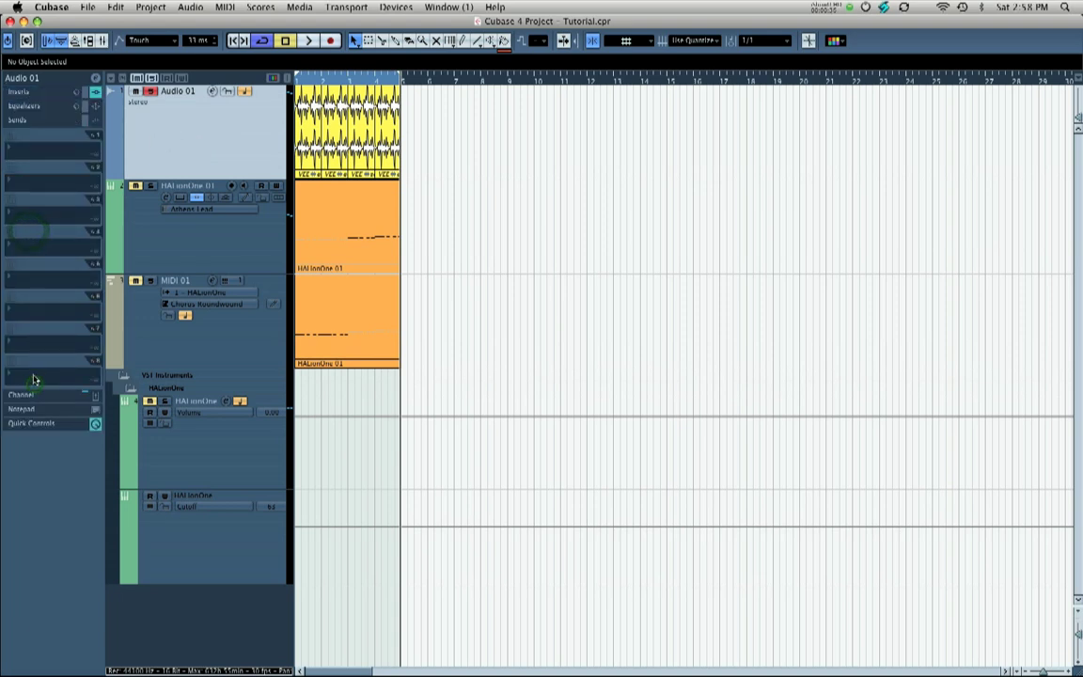
{"action": "left_click", "coordinate": [32, 407]}
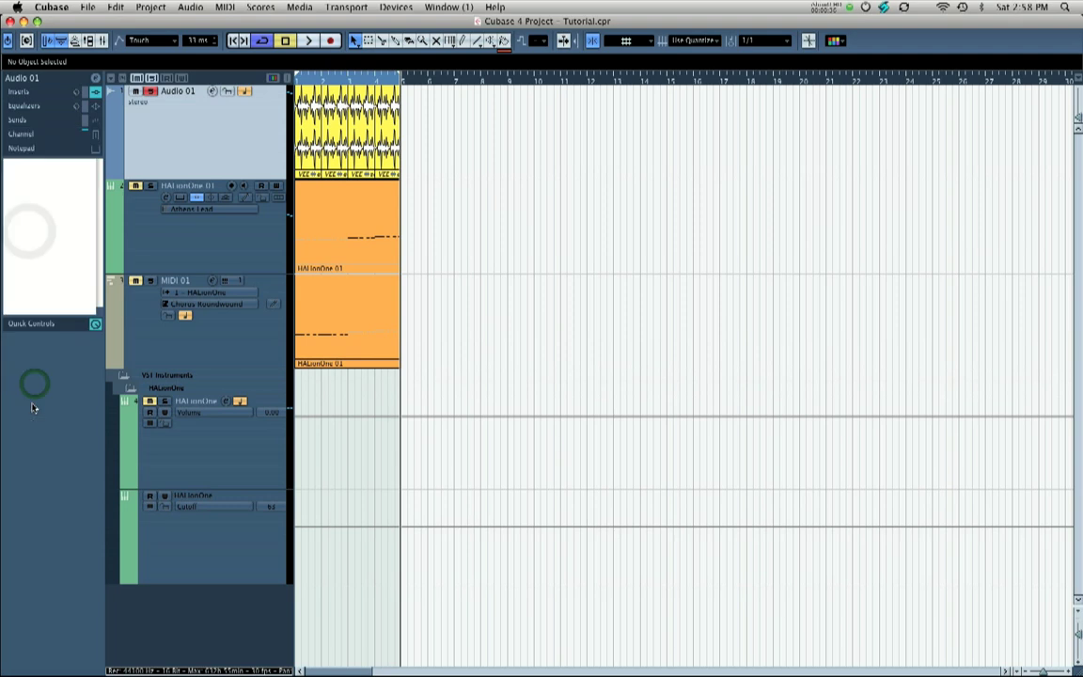
{"action": "left_click", "coordinate": [38, 325]}
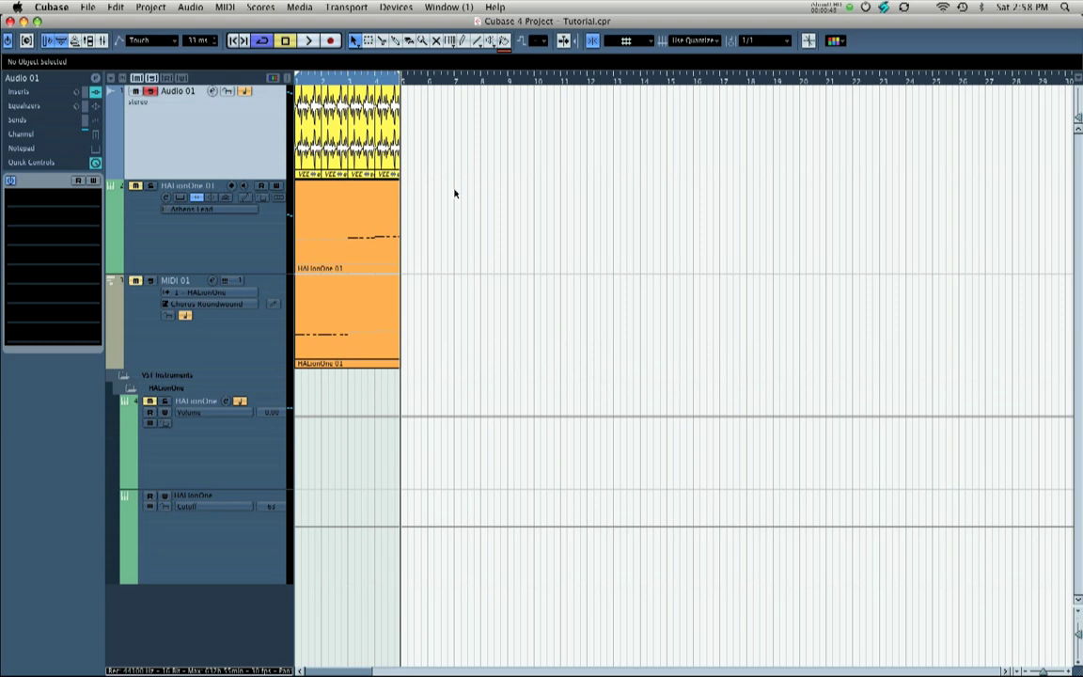
{"action": "left_click", "coordinate": [46, 200]}
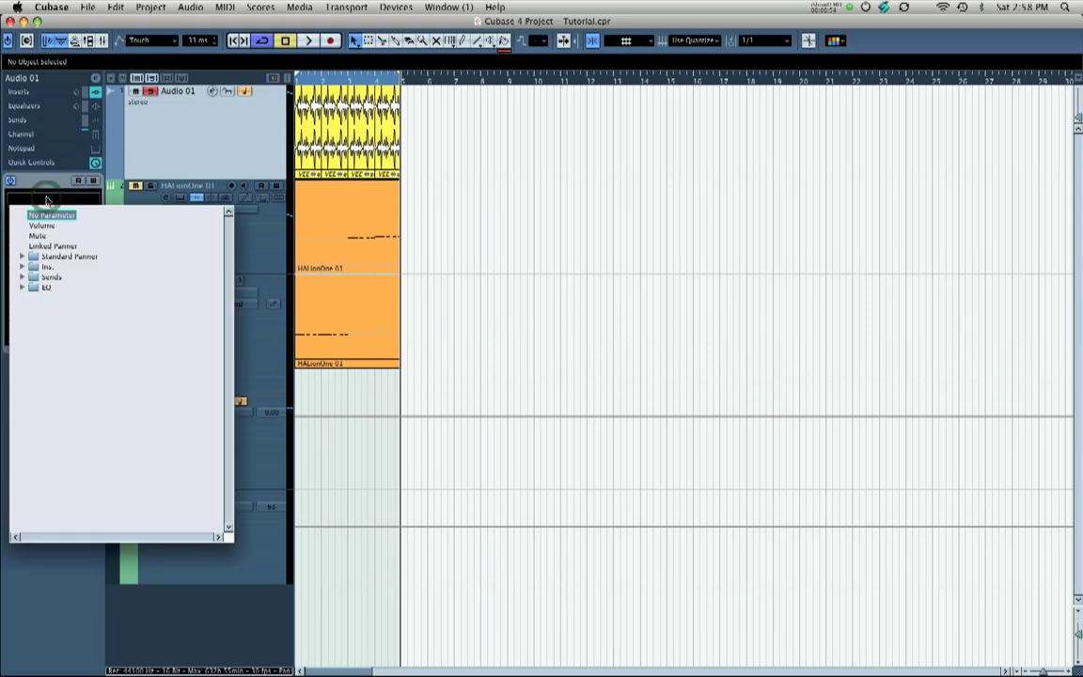
{"action": "left_click", "coordinate": [22, 268]}
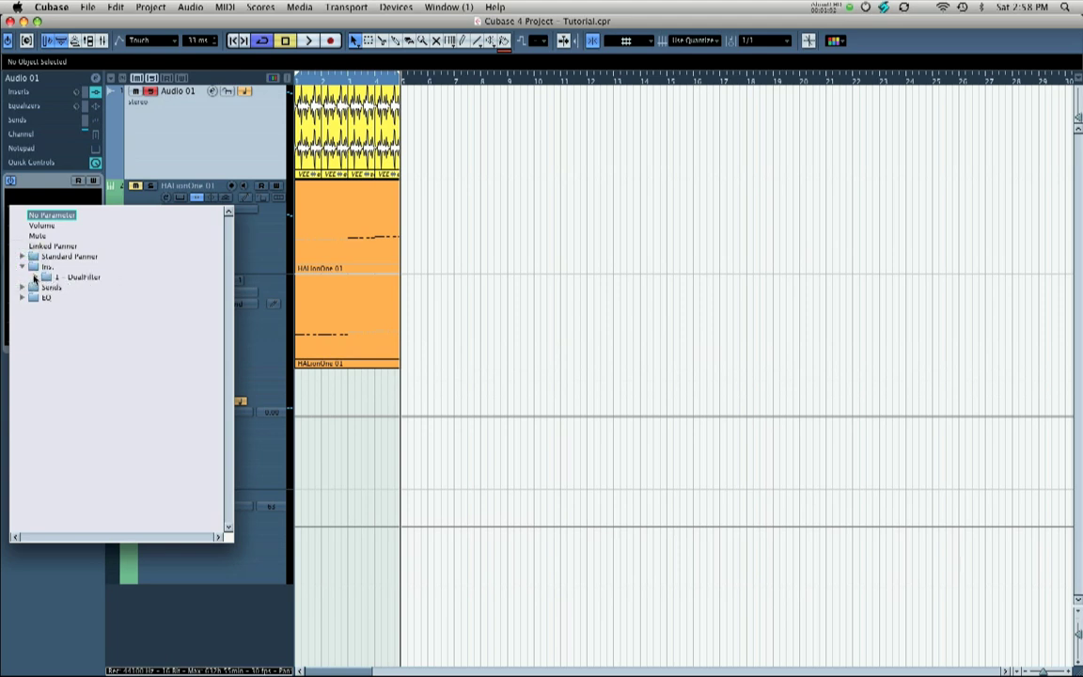
{"action": "left_click", "coordinate": [35, 277]}
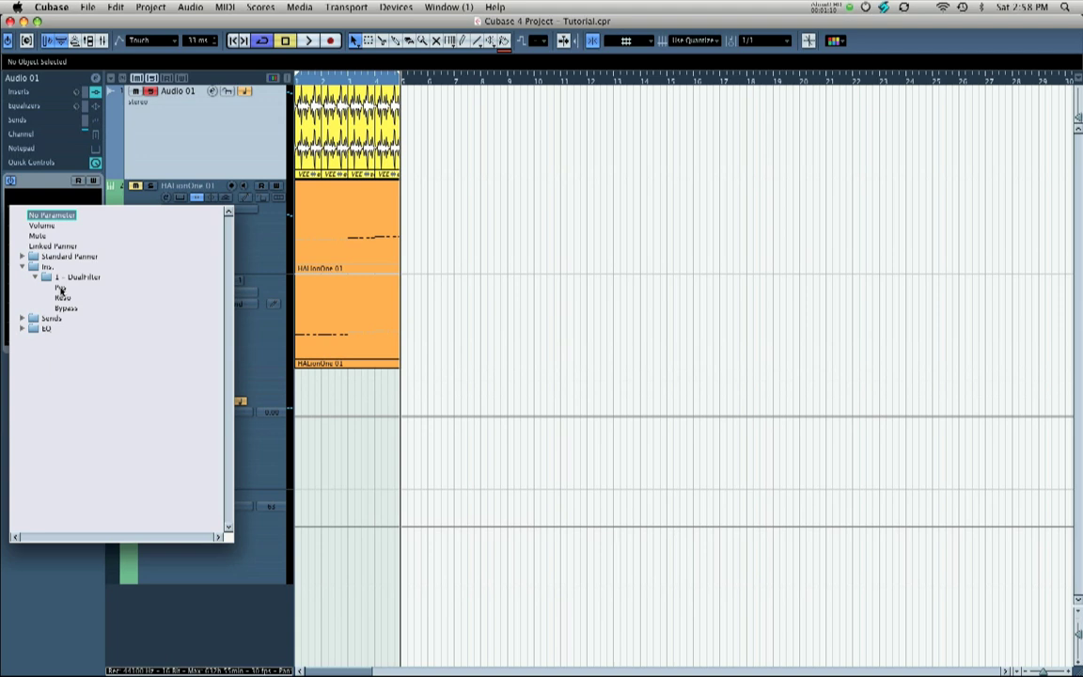
{"action": "left_click", "coordinate": [60, 290]}
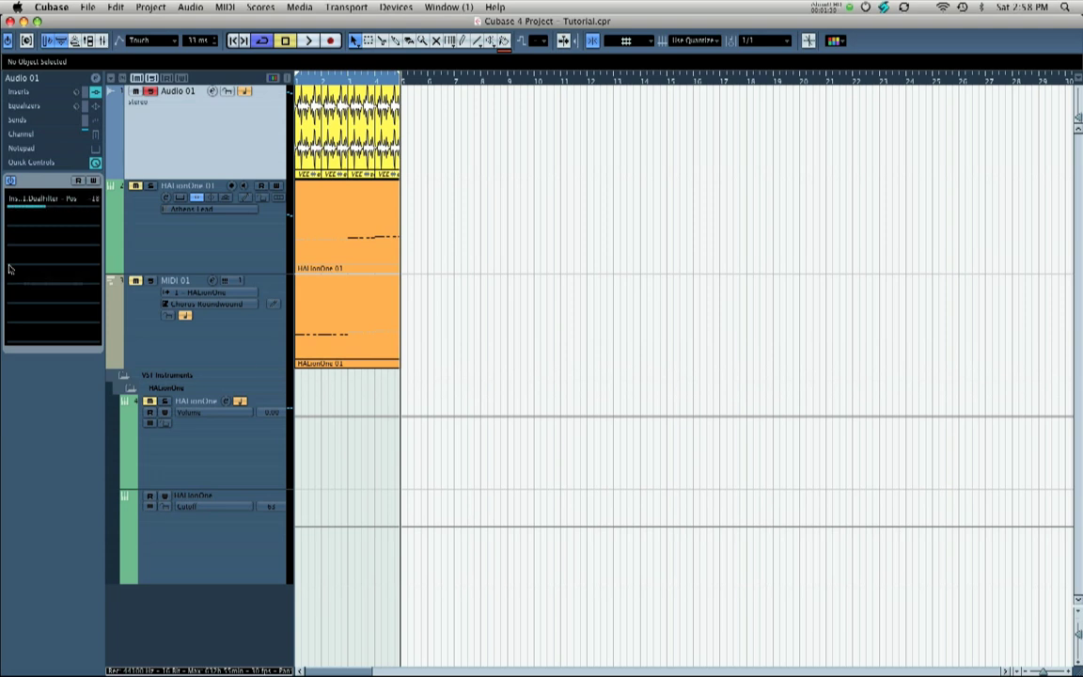
- Assign the DualFilter insert's Reso parameter to Audio 01's second quick control
{"action": "left_click", "coordinate": [42, 222]}
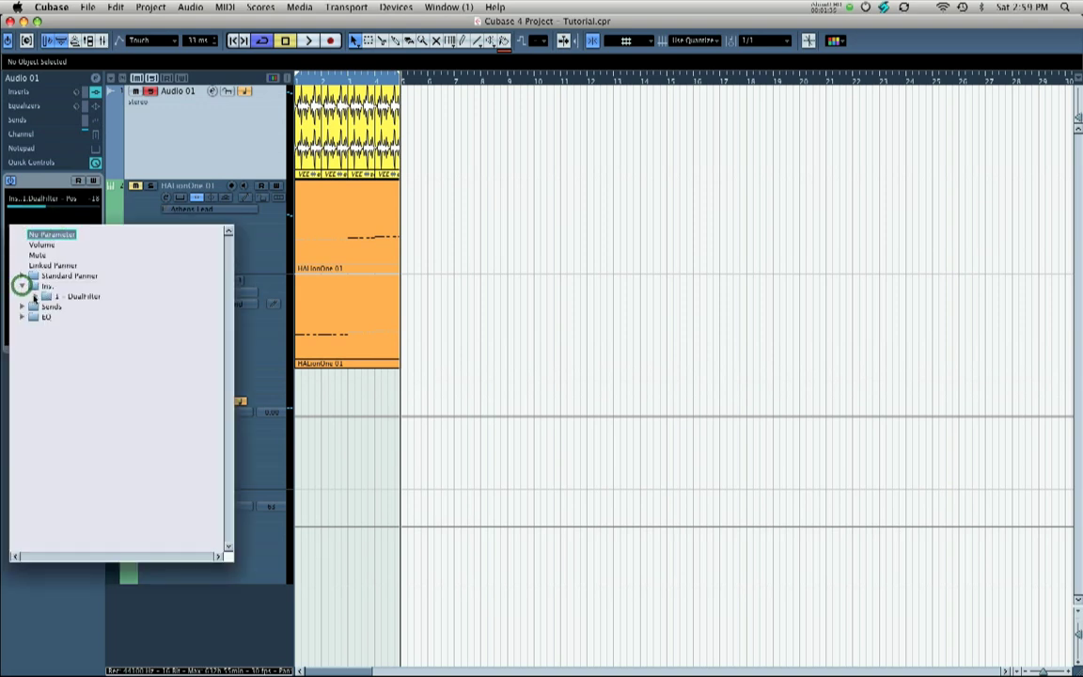
{"action": "left_click", "coordinate": [34, 296]}
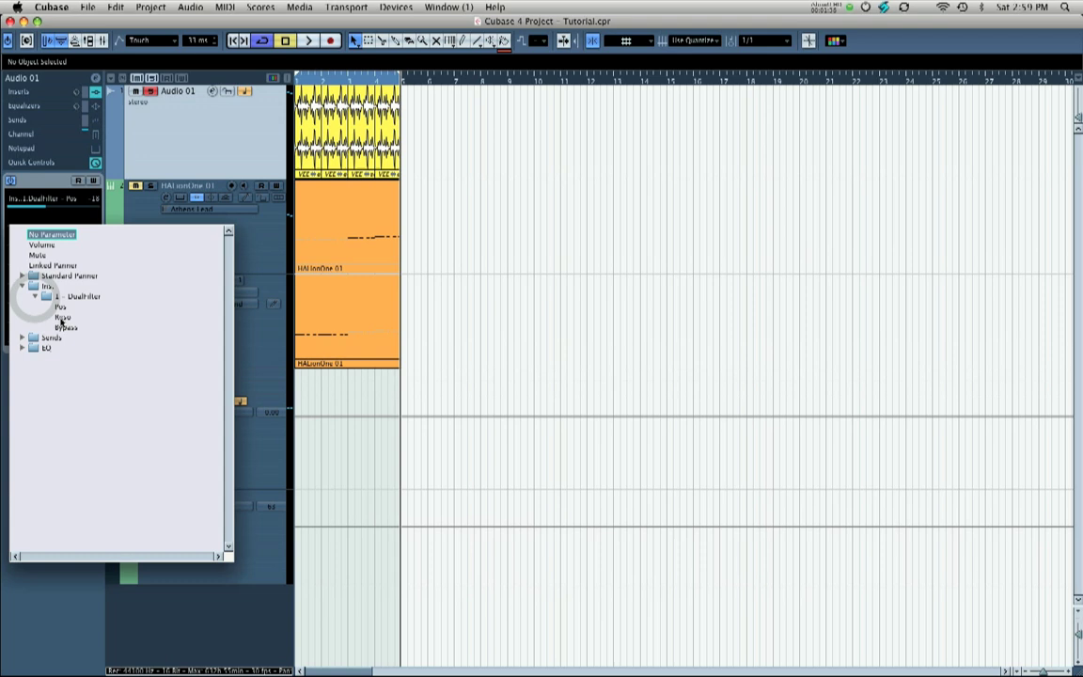
{"action": "left_click", "coordinate": [62, 317]}
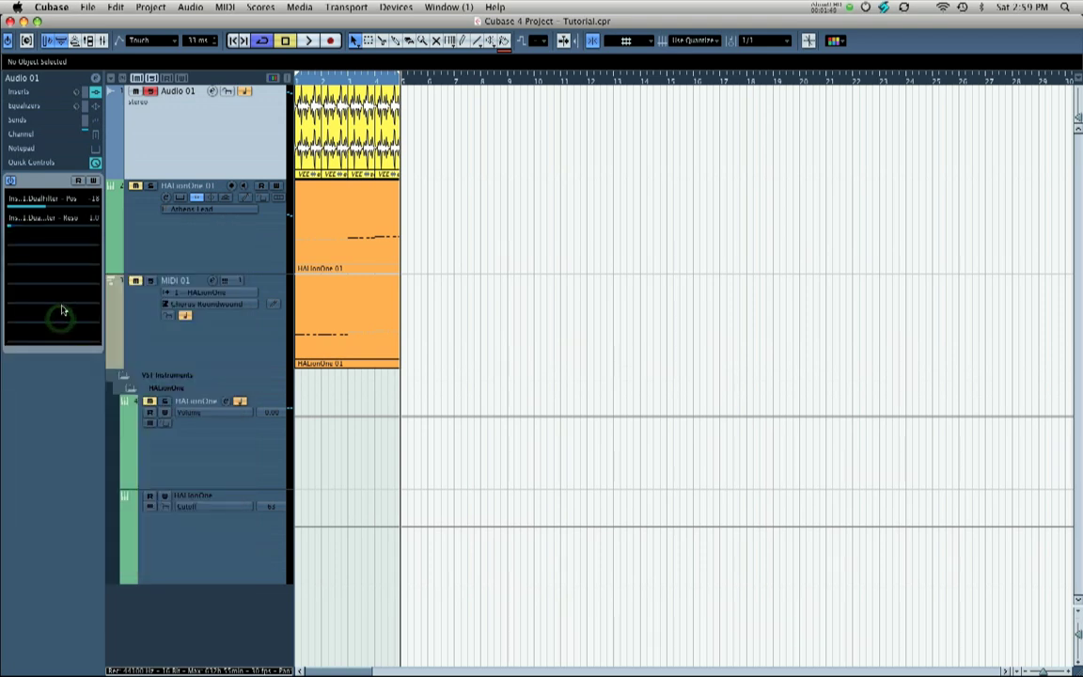
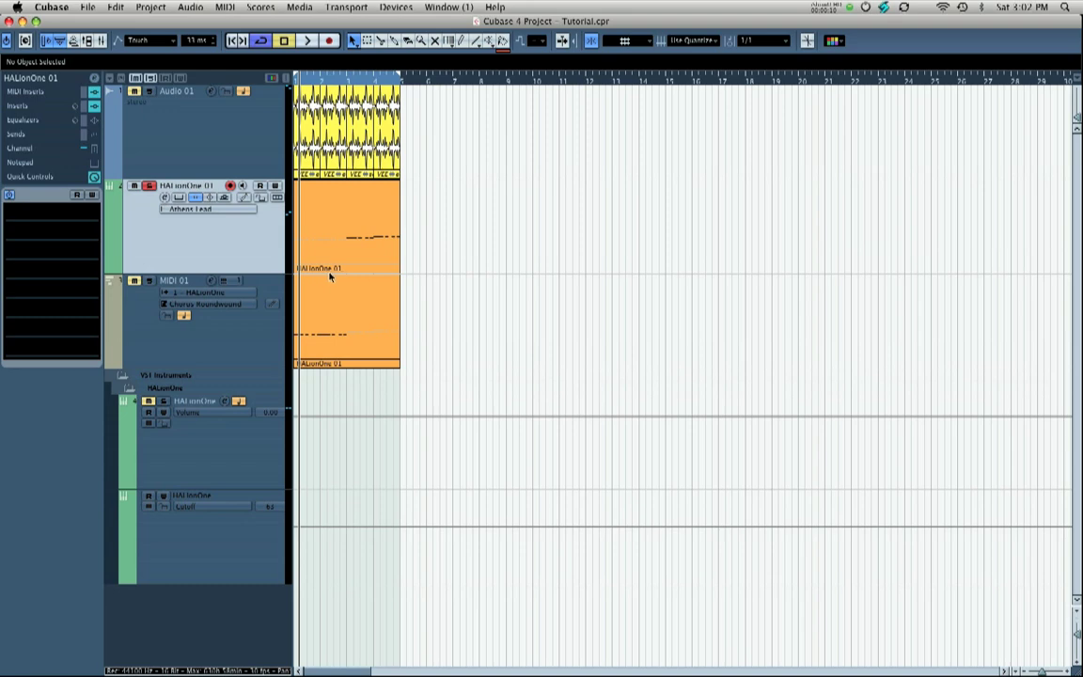
- Examine the Bitcrusher insert's controls in the HALionOne 01 channel settings, closing both windows when done
{"action": "left_click", "coordinate": [165, 199]}
{"action": "mouse_move", "coordinate": [450, 214]}
{"action": "left_mouse_down"}
{"action": "mouse_move", "coordinate": [477, 201]}
{"action": "mouse_move", "coordinate": [483, 171]}
{"action": "left_mouse_up"}
{"action": "left_click", "coordinate": [381, 196]}
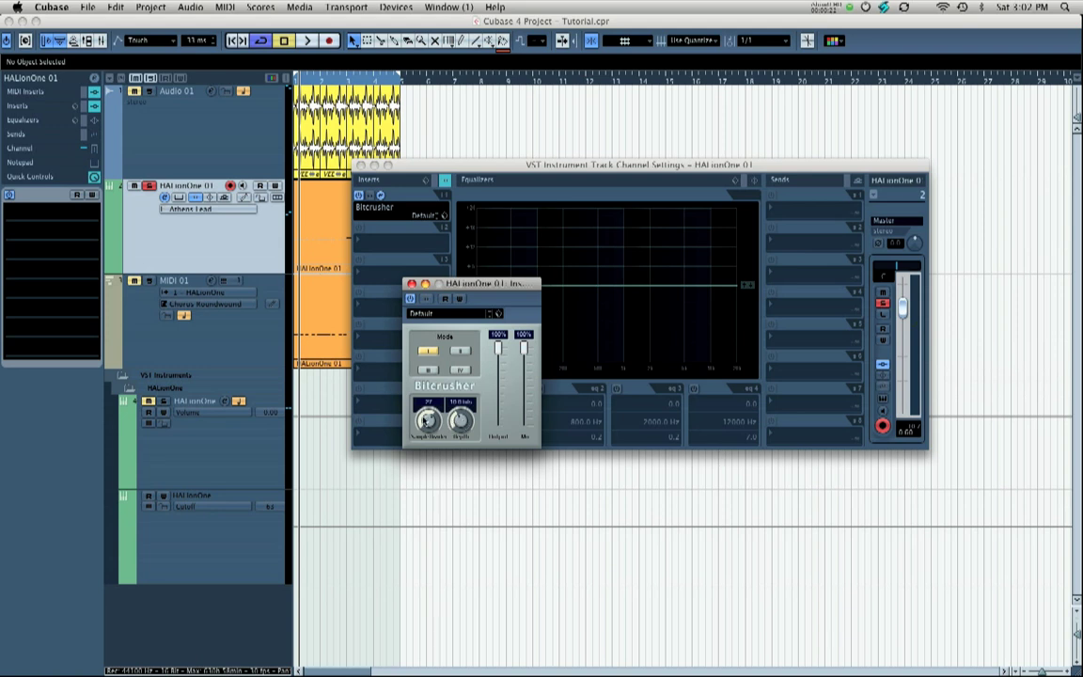
{"action": "left_click", "coordinate": [411, 283]}
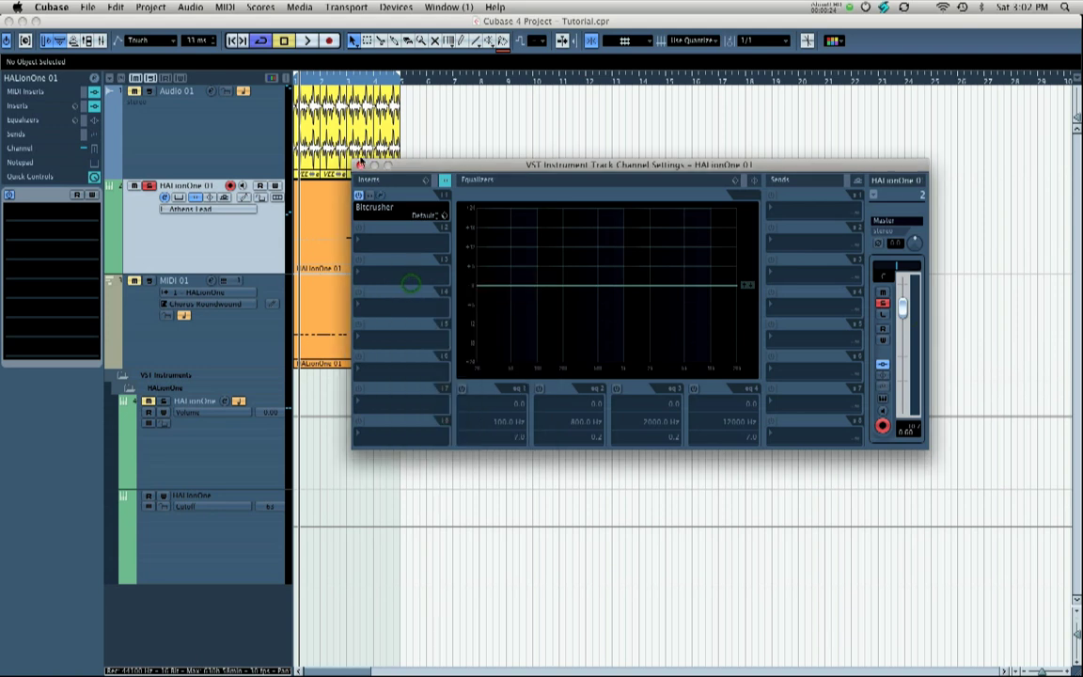
{"action": "left_click", "coordinate": [359, 164]}
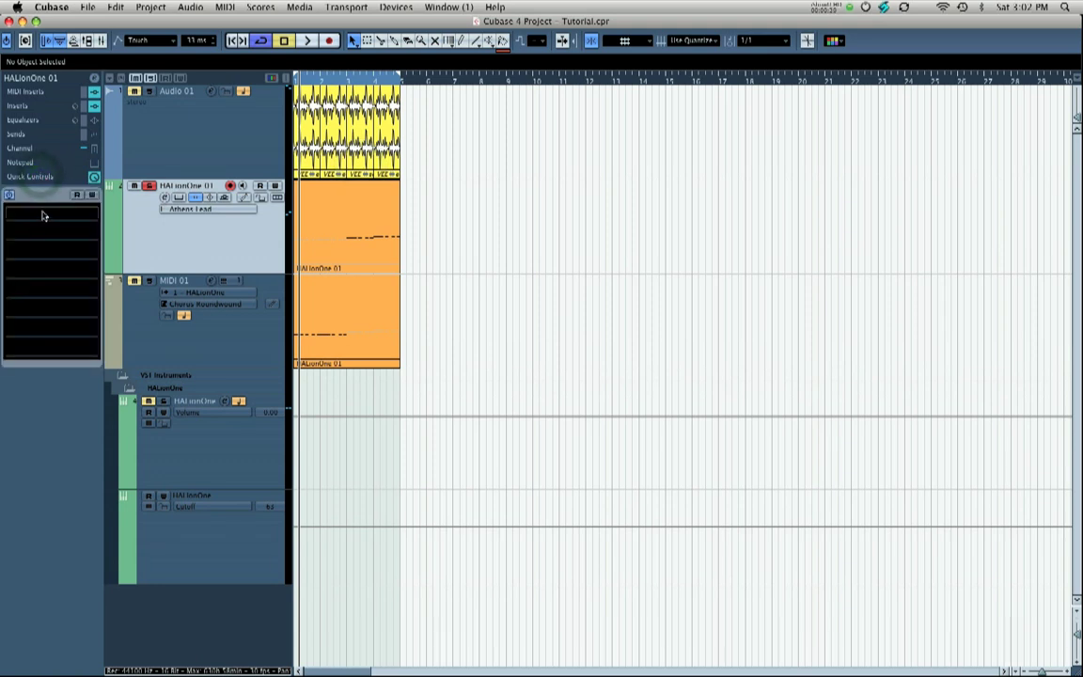
- Assign the Bitcrusher insert's Bit Depth parameter to HALionOne 01's first quick control
{"action": "left_click", "coordinate": [43, 211]}
{"action": "left_click", "coordinate": [21, 281]}
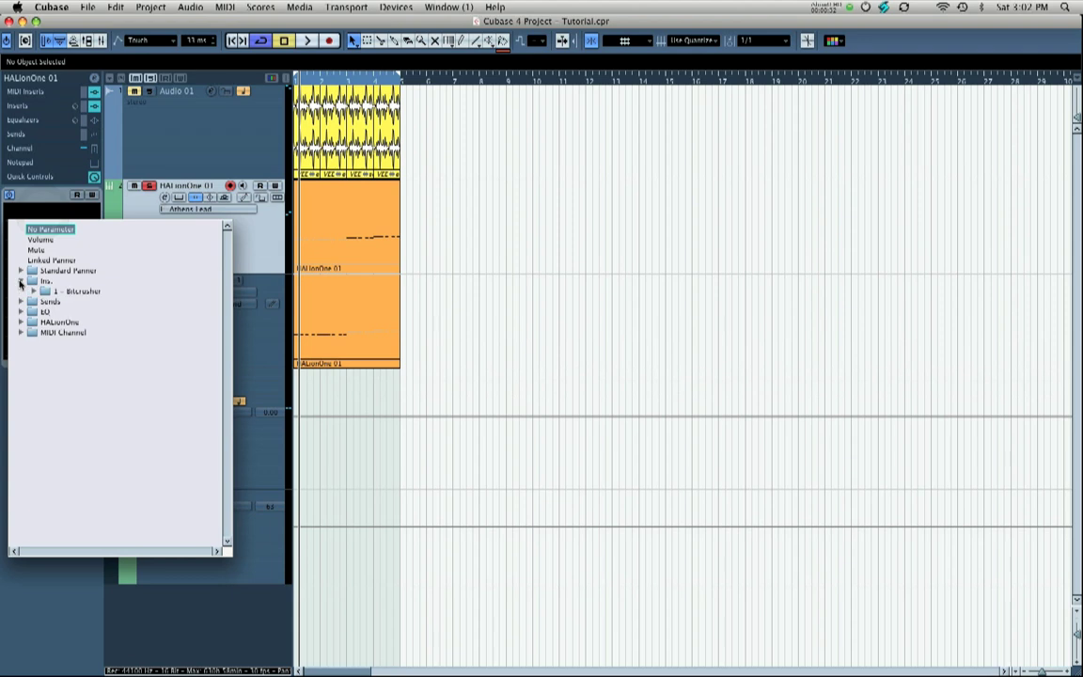
{"action": "left_click", "coordinate": [34, 292]}
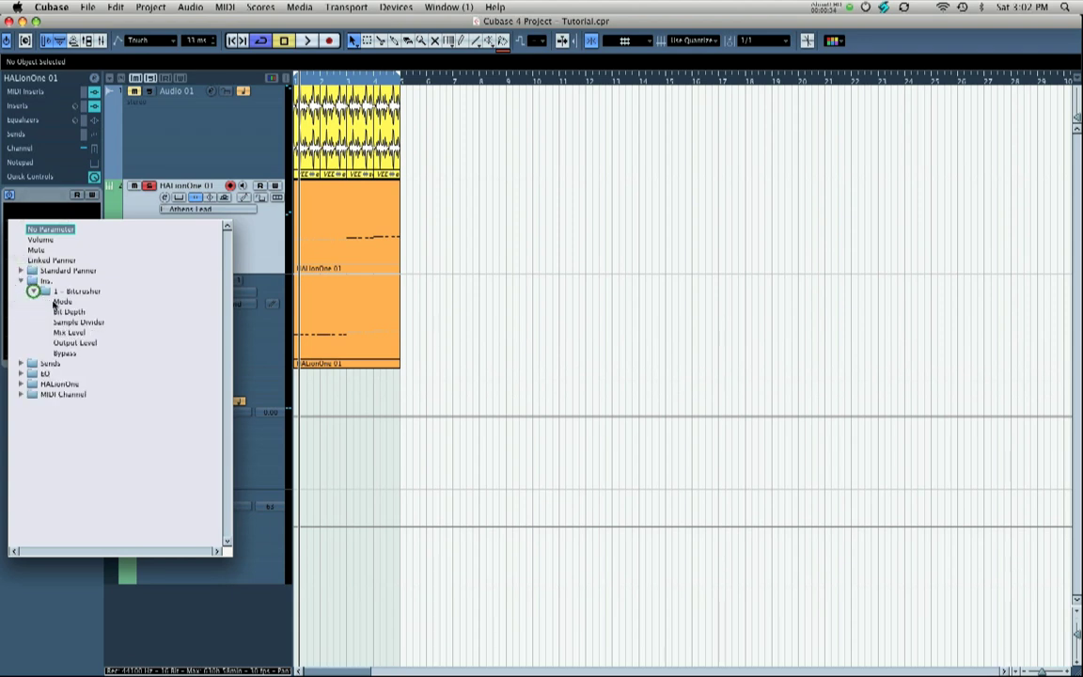
{"action": "left_click", "coordinate": [70, 311]}
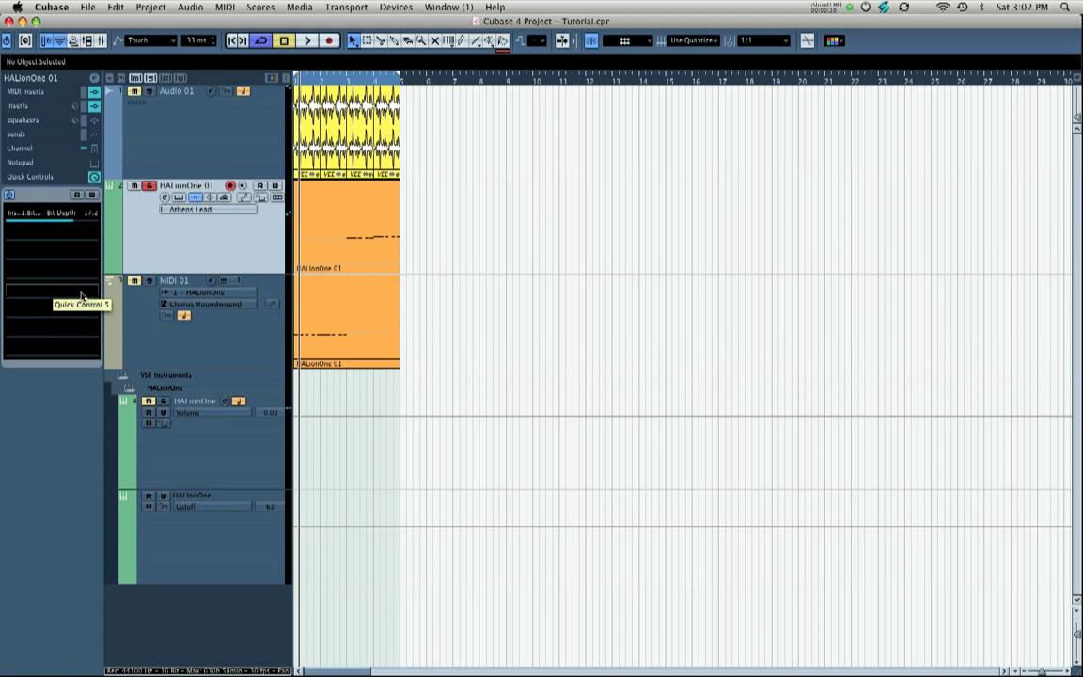
- Assign the Bitcrusher insert's Sample Divider parameter to HALionOne 01's second quick control and play the project from the start
{"action": "left_click", "coordinate": [51, 236]}
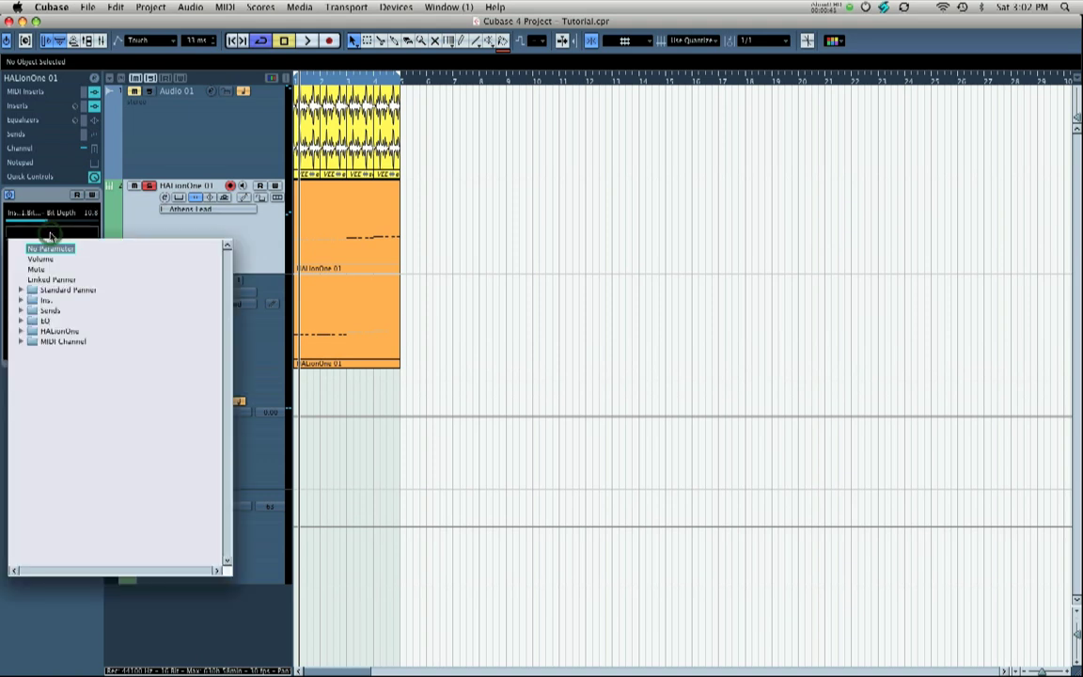
{"action": "left_click", "coordinate": [20, 300]}
{"action": "left_click", "coordinate": [34, 311]}
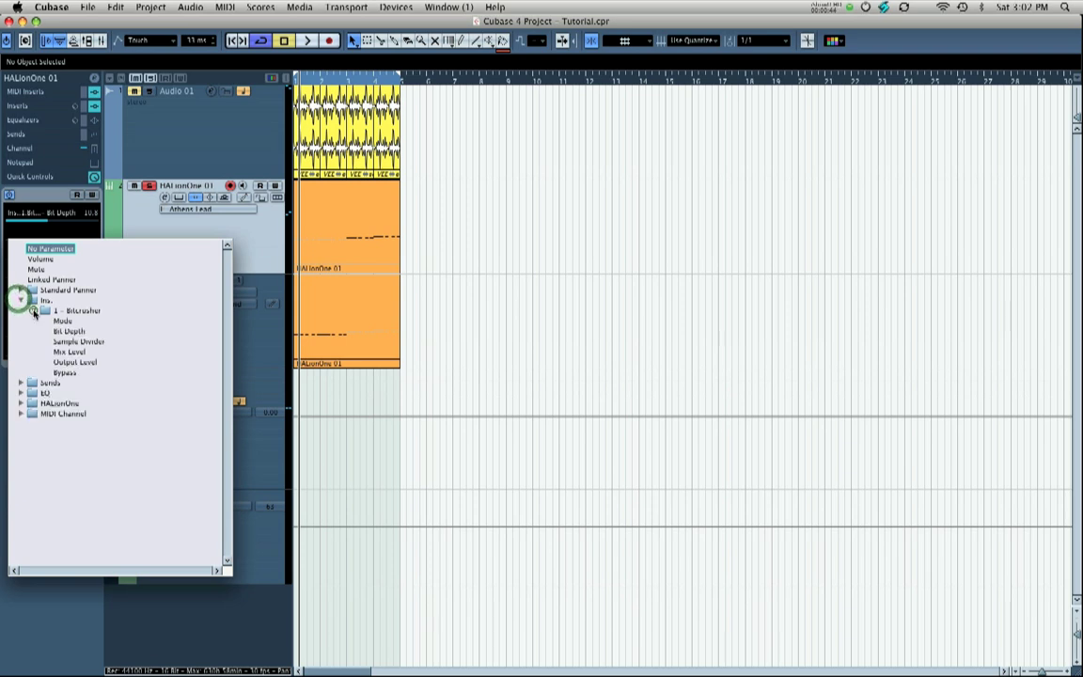
{"action": "left_click", "coordinate": [78, 342]}
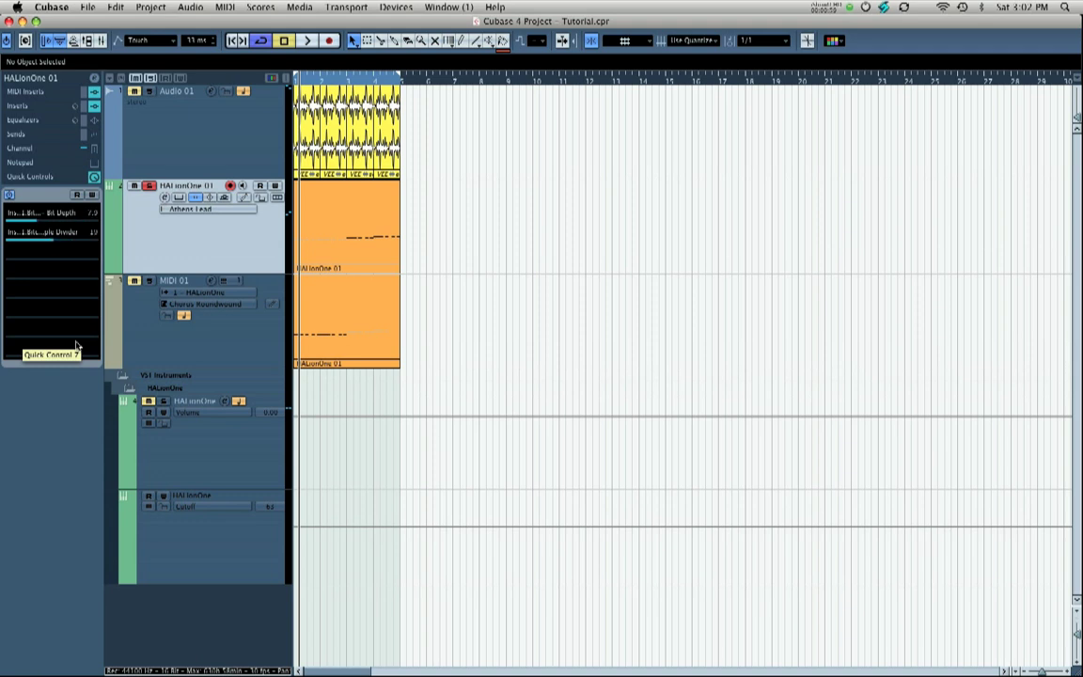
{"action": "left_click", "coordinate": [232, 42]}
{"action": "key", "text": "space"}
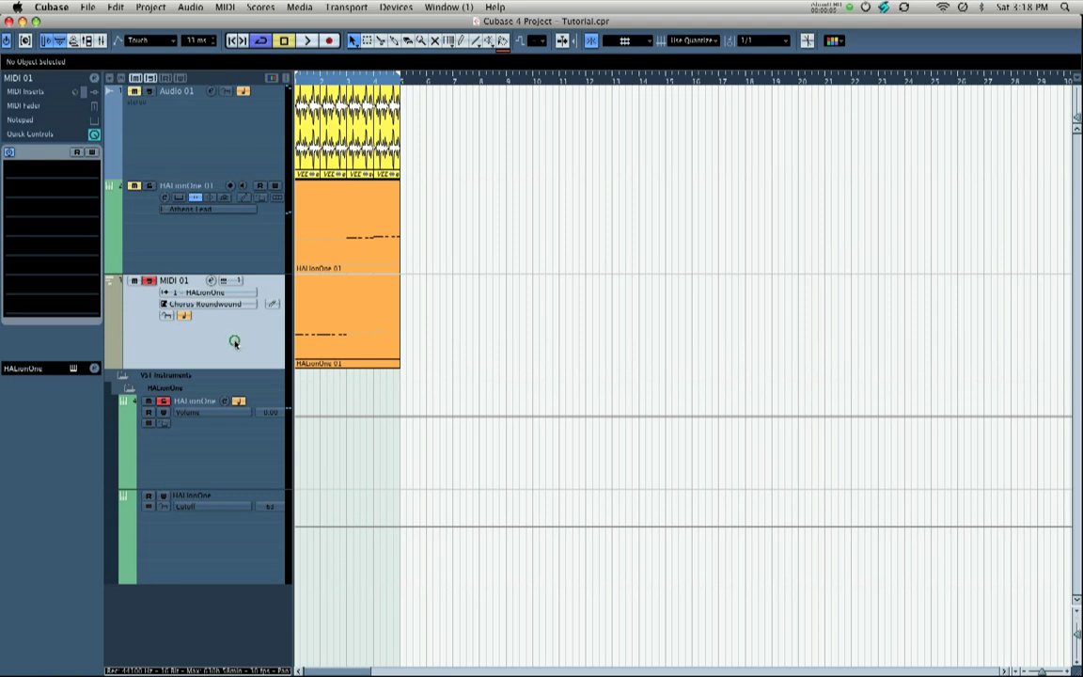
- Check HALionOne's slot in the VST Instruments rack and MIDI 01's output routing in its channel settings, closing both windows
{"action": "left_click", "coordinate": [396, 7]}
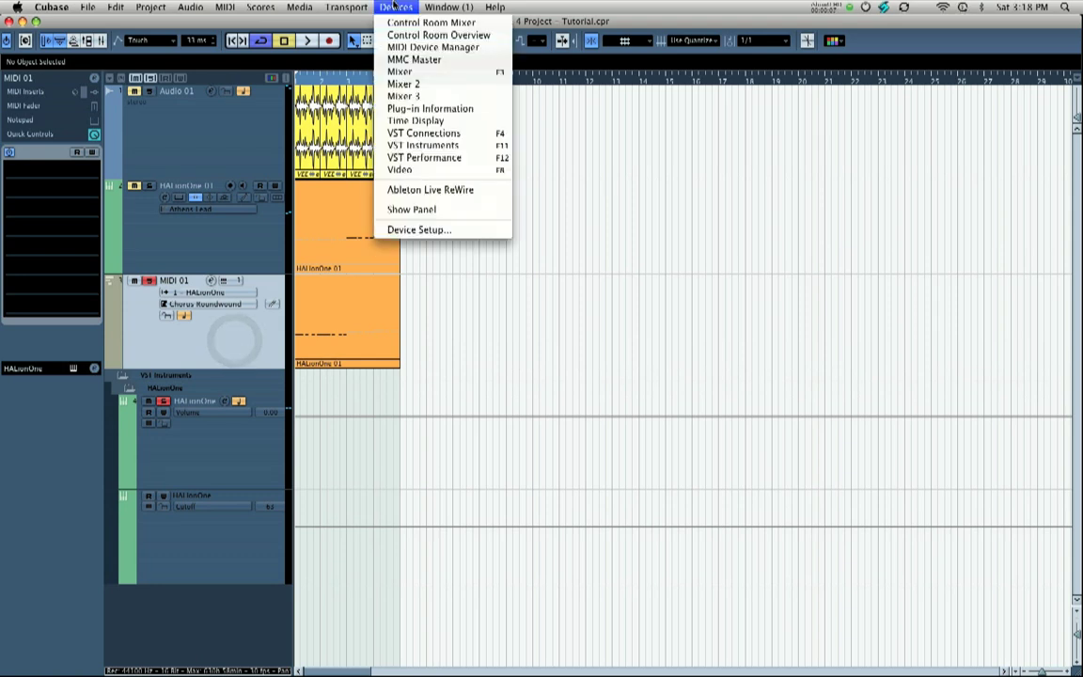
{"action": "left_click", "coordinate": [425, 147]}
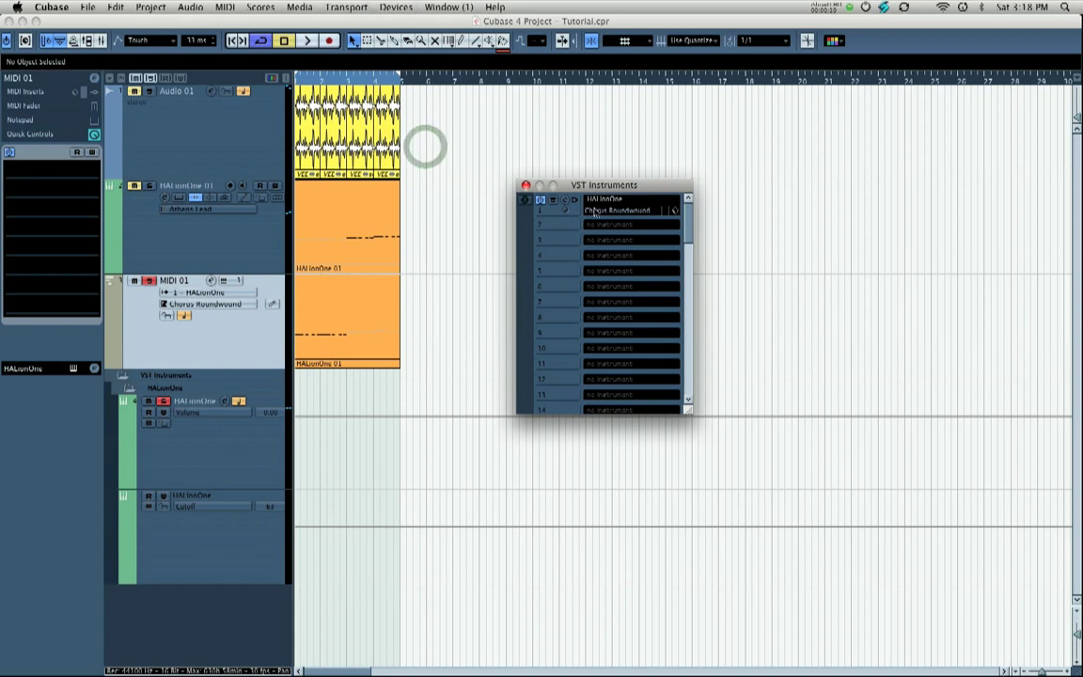
{"action": "left_click", "coordinate": [526, 186]}
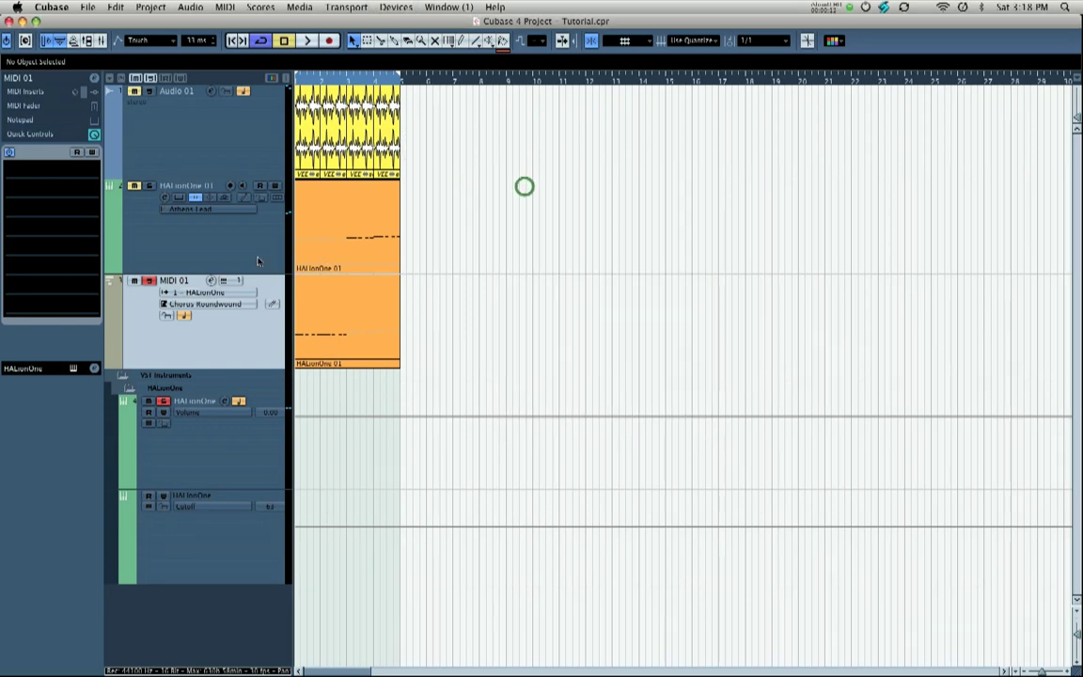
{"action": "left_click", "coordinate": [211, 281]}
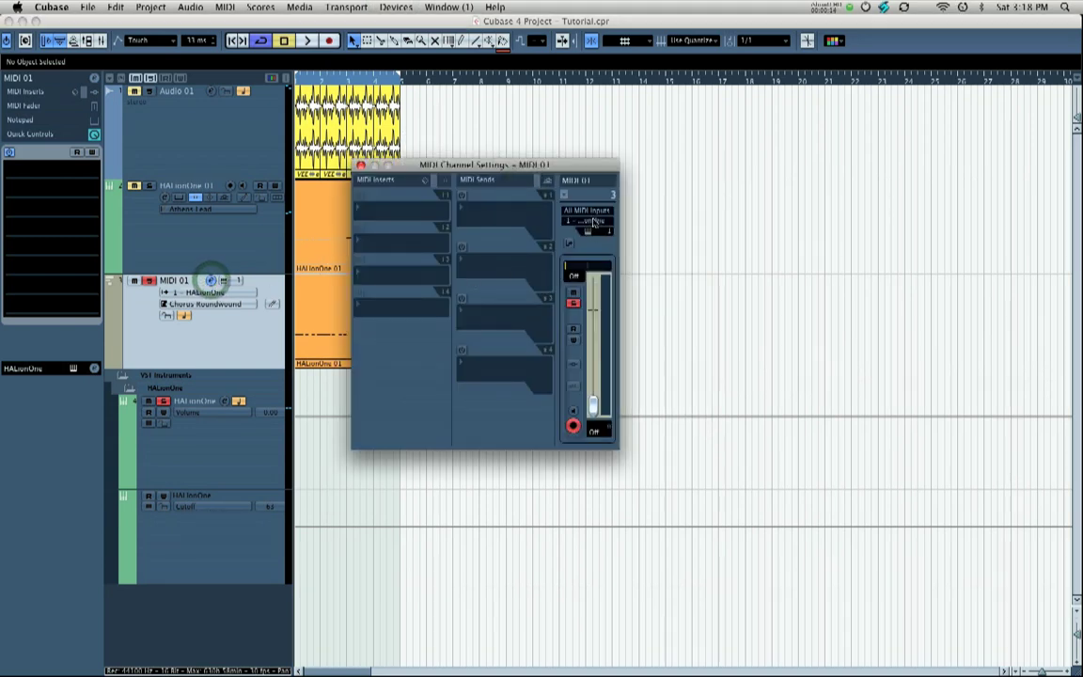
{"action": "left_click", "coordinate": [592, 222]}
{"action": "left_click", "coordinate": [603, 250]}
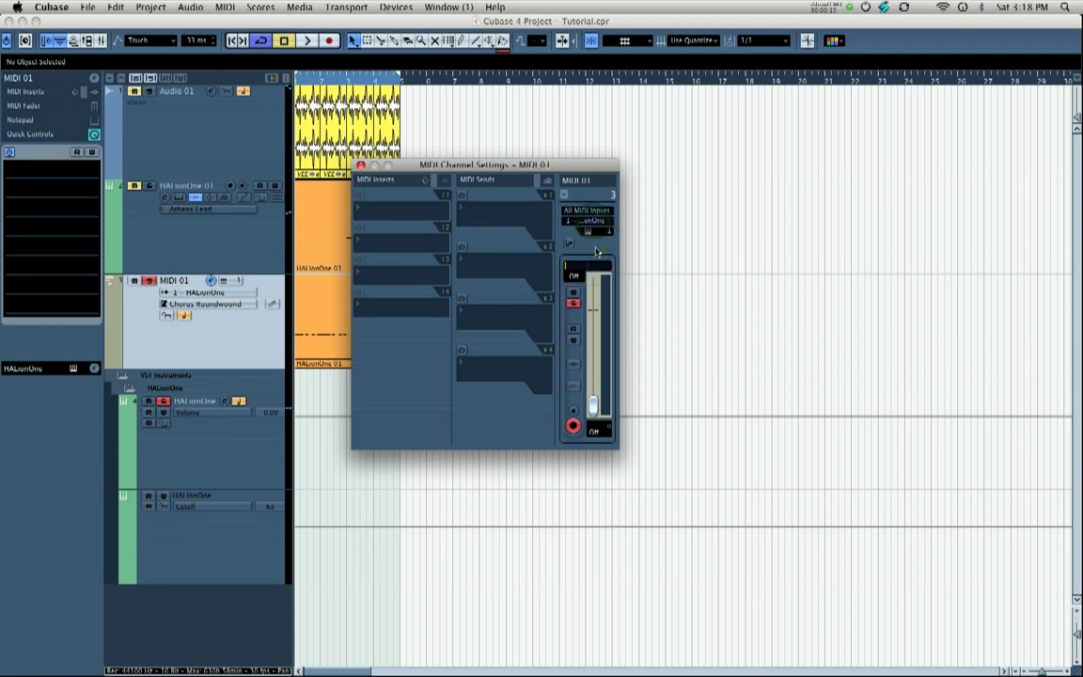
{"action": "left_click", "coordinate": [360, 166]}
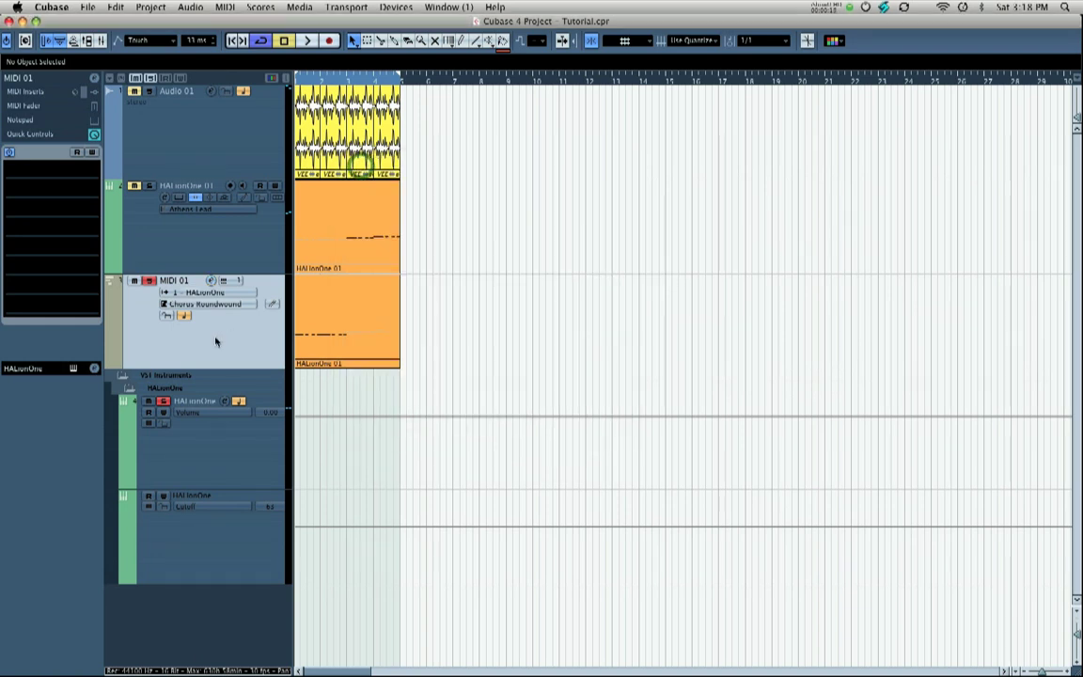
- Look through MIDI 01's MIDI Inserts and MIDI Fader sections, ending with its Quick Controls expanded
{"action": "left_click", "coordinate": [174, 350]}
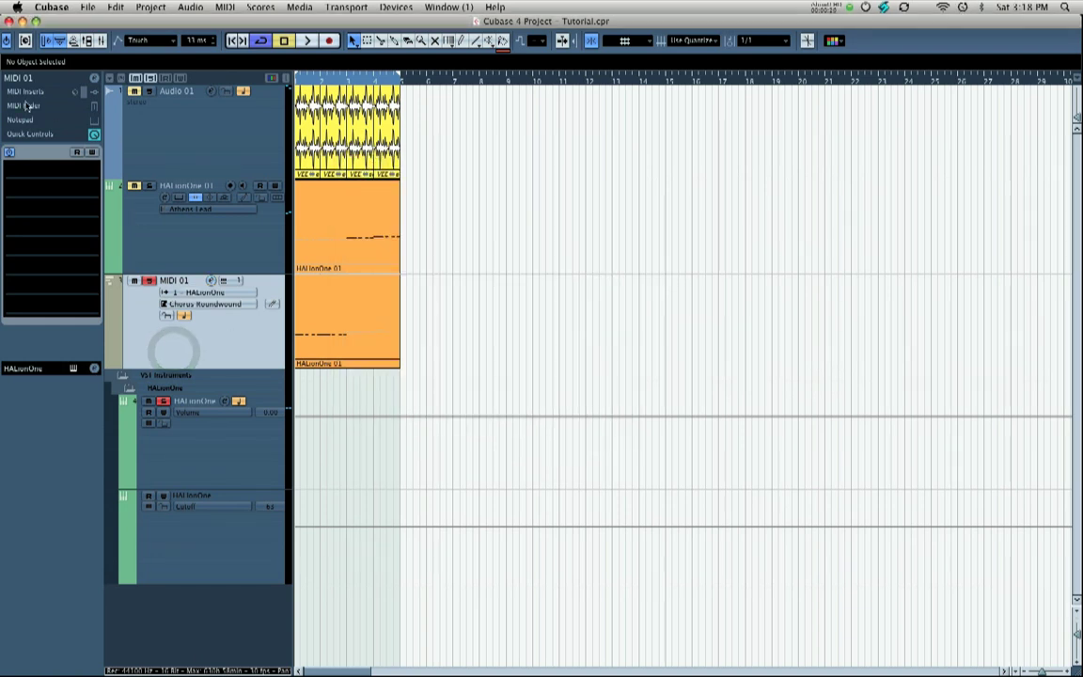
{"action": "left_click", "coordinate": [24, 94]}
{"action": "left_click", "coordinate": [25, 92]}
{"action": "left_click", "coordinate": [28, 106]}
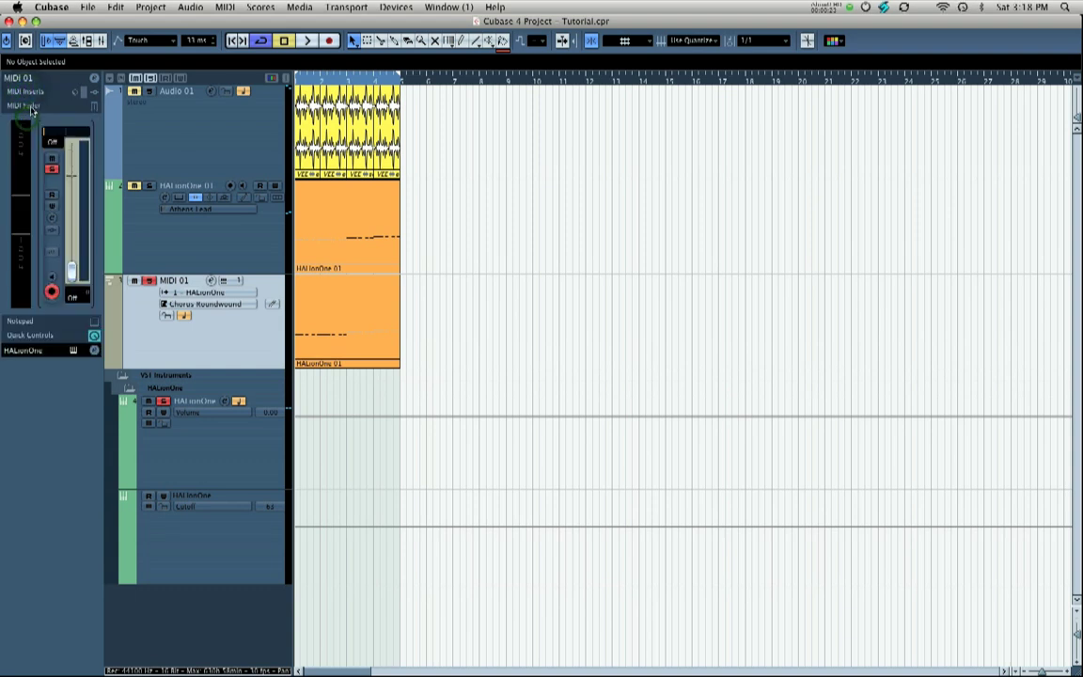
{"action": "left_click", "coordinate": [30, 334]}
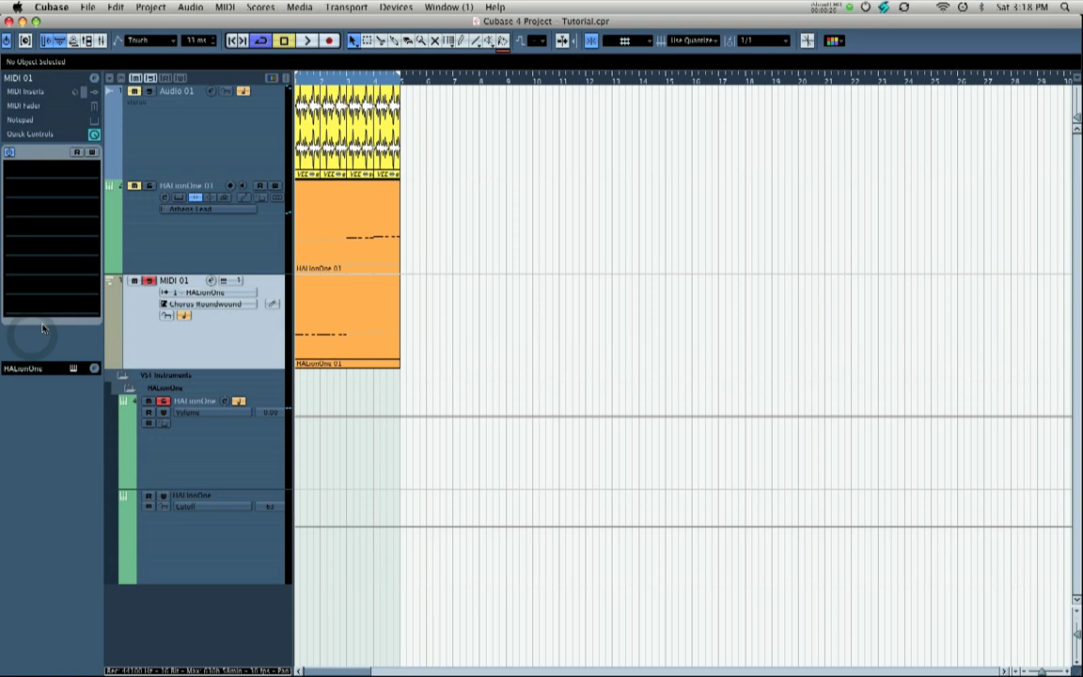
- Assign HALionOne's 2.Chorus-Mix and 1.Stereo Delay-Mix parameters to MIDI 01's first and second quick controls
{"action": "left_click", "coordinate": [49, 171]}
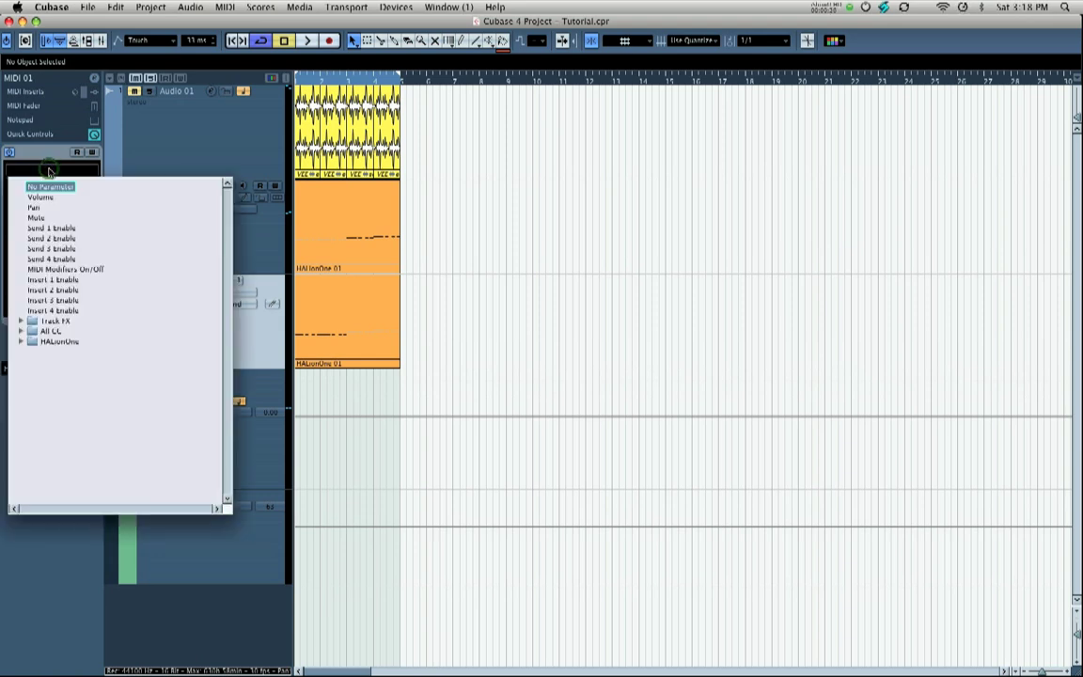
{"action": "left_click", "coordinate": [34, 343]}
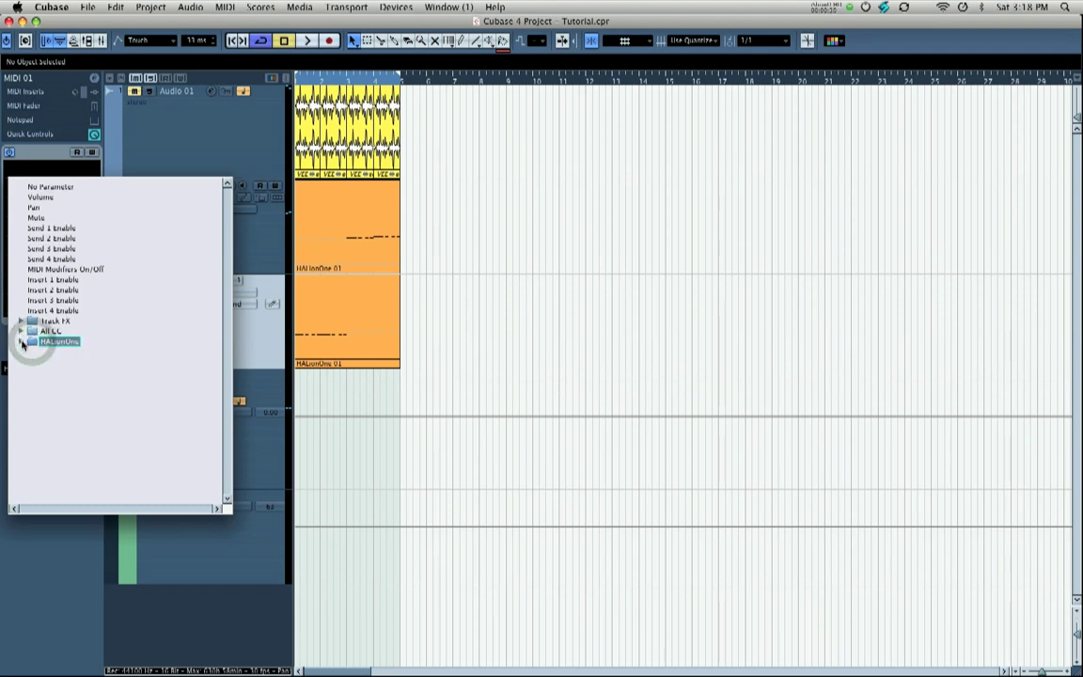
{"action": "left_click", "coordinate": [21, 342]}
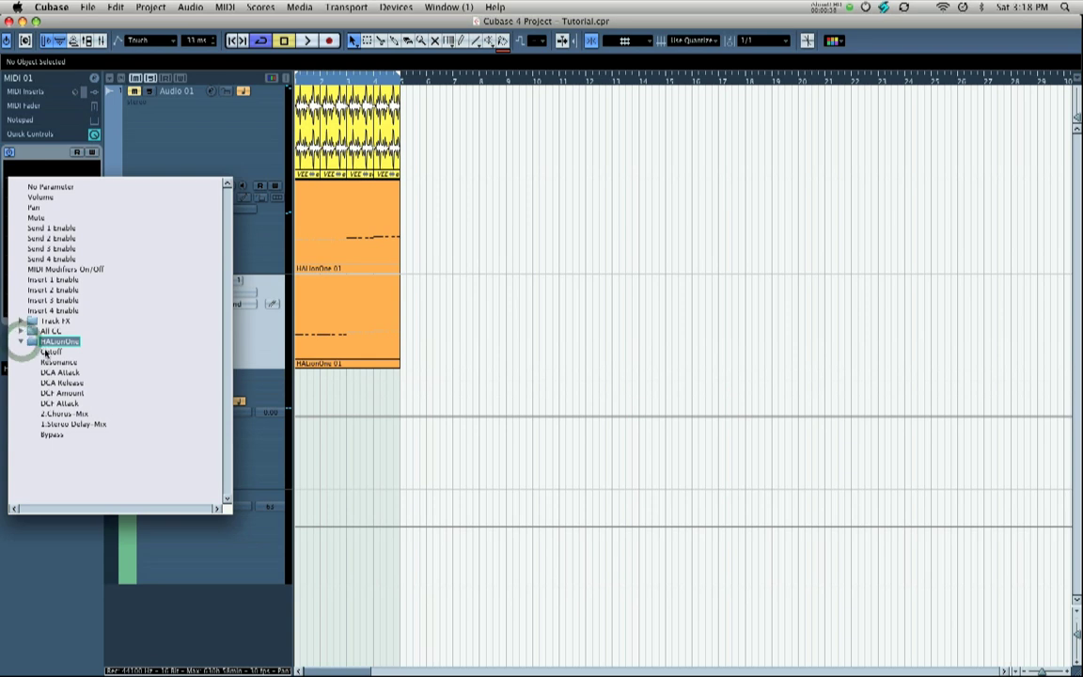
{"action": "left_click", "coordinate": [60, 414]}
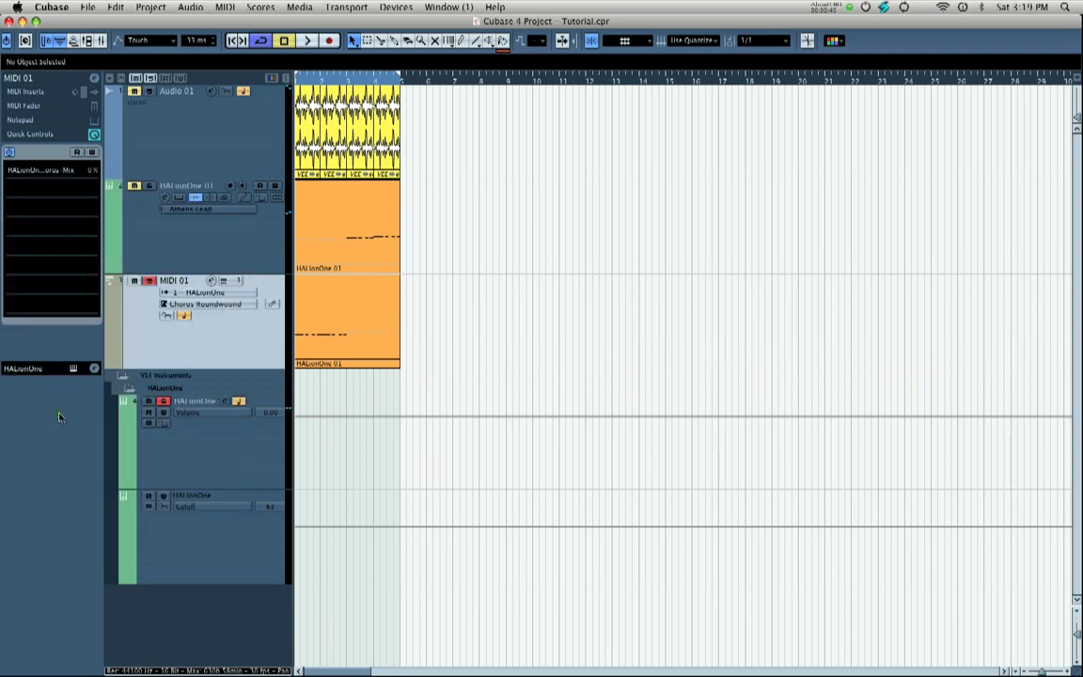
{"action": "left_click", "coordinate": [43, 189]}
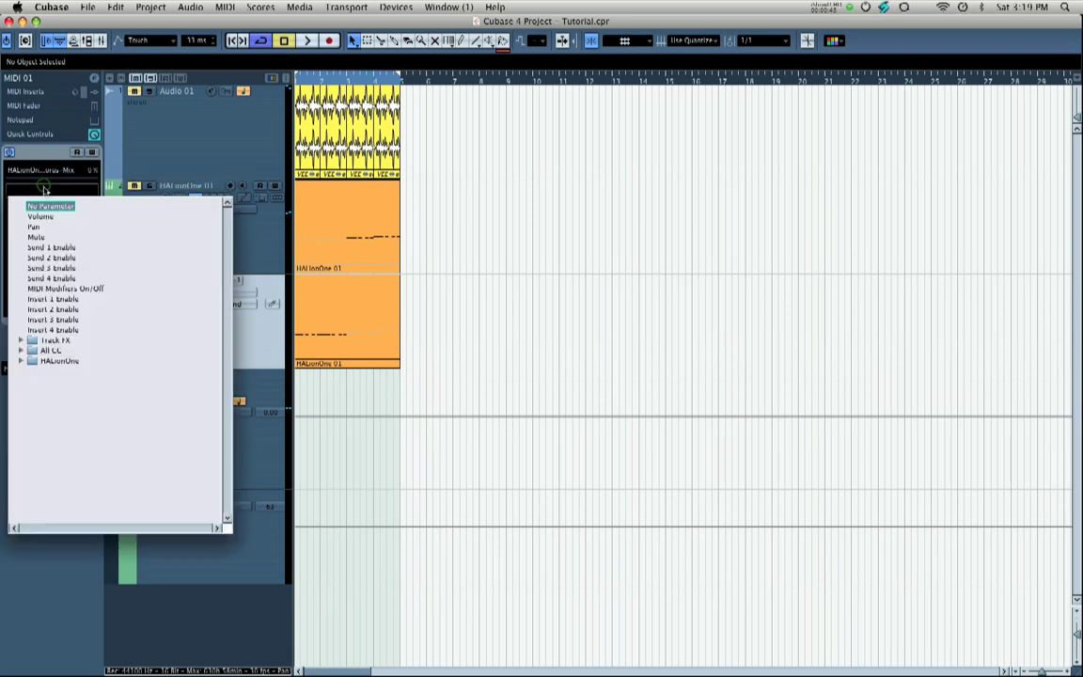
{"action": "left_click", "coordinate": [22, 362]}
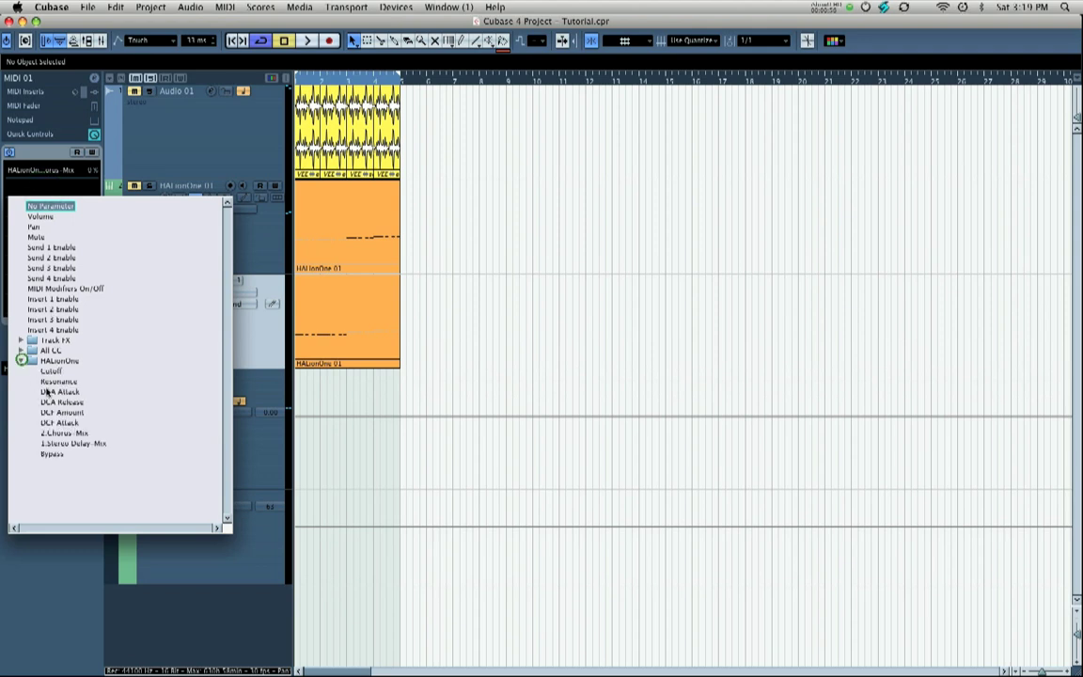
{"action": "left_click", "coordinate": [58, 444]}
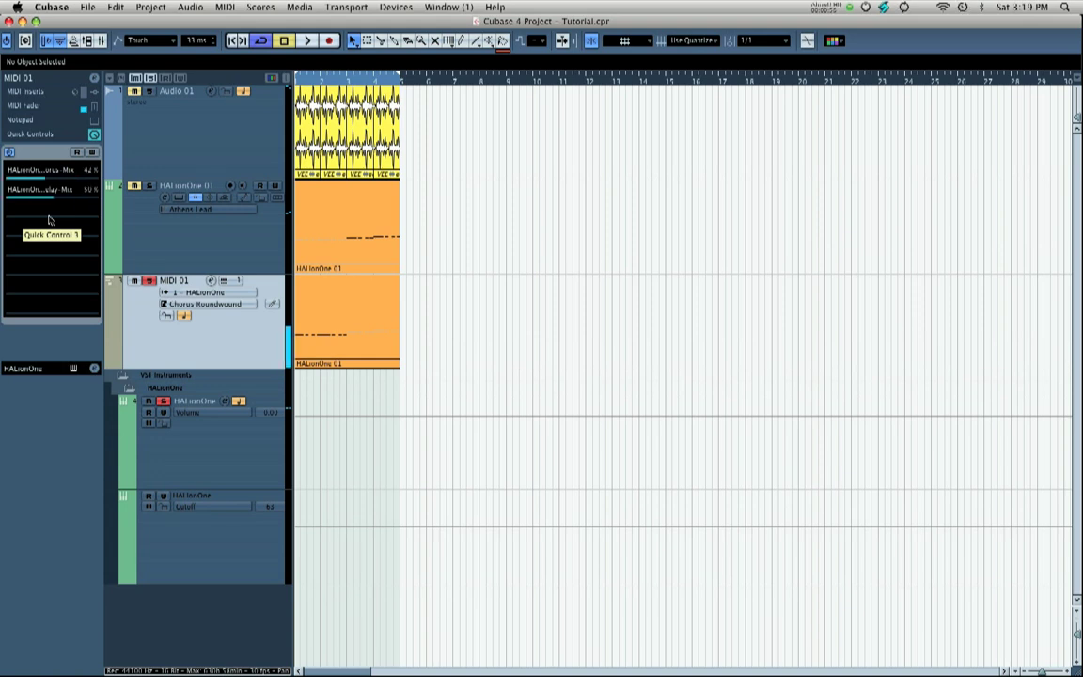
- Play the project from the start to audition MIDI 01's chorus and delay mix controls, stopping playback when done
{"action": "left_click", "coordinate": [233, 40]}
{"action": "key", "text": "space"}
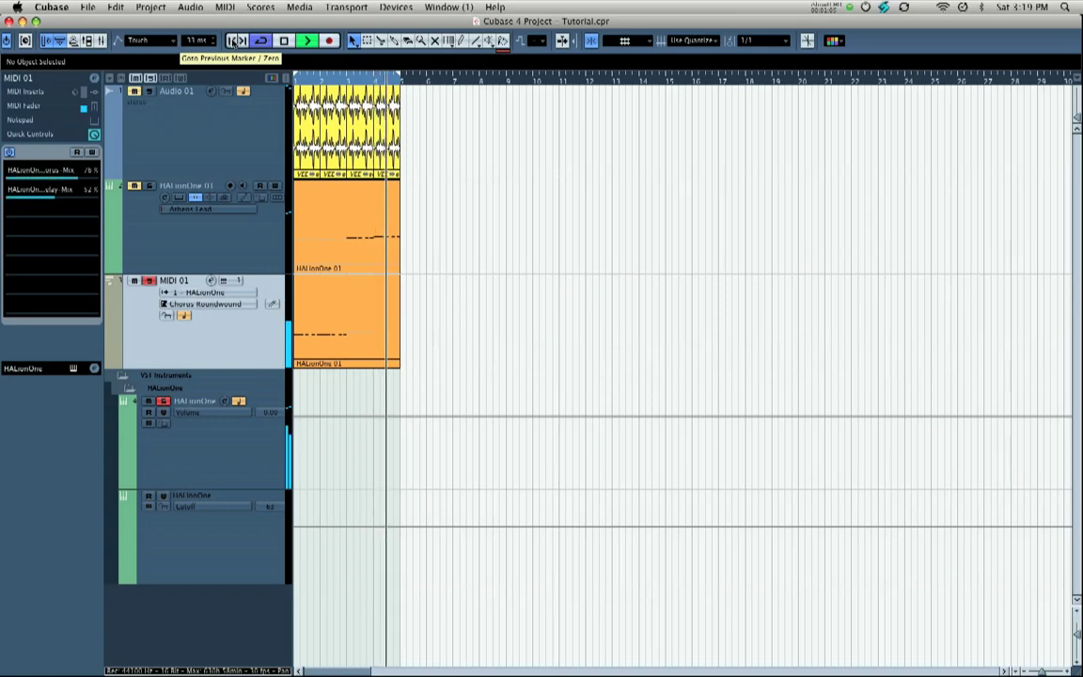
{"action": "left_click", "coordinate": [232, 41]}
{"action": "key", "text": "space"}
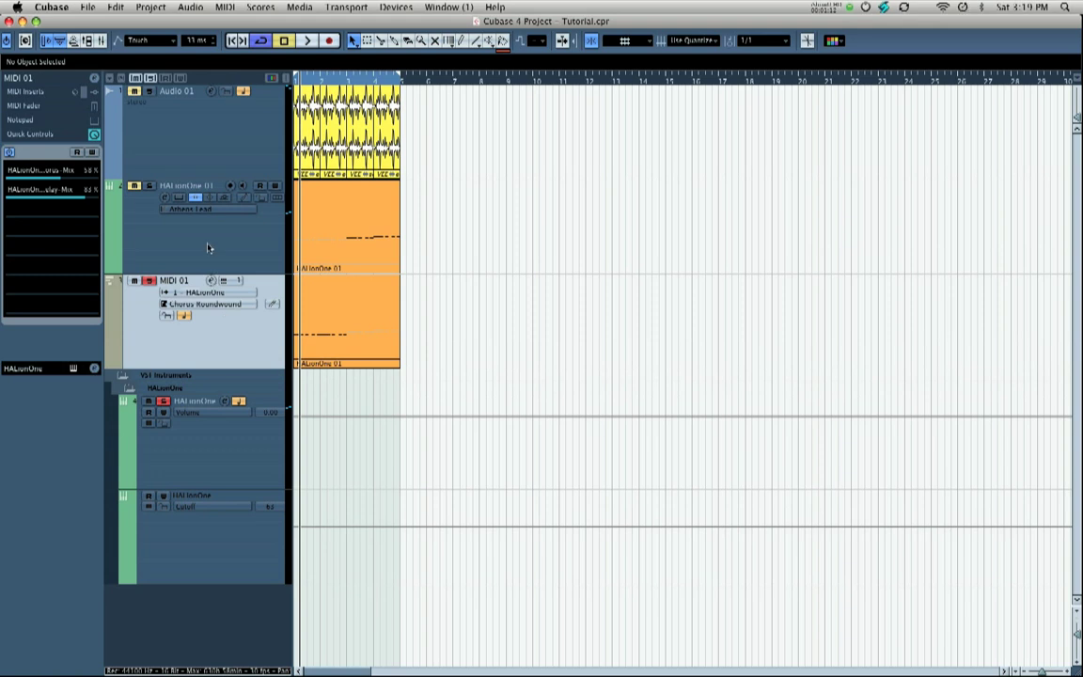
- Compare the quick control assignments of the Audio 01, HALionOne 01 and MIDI 01 tracks
{"action": "left_click", "coordinate": [230, 141]}
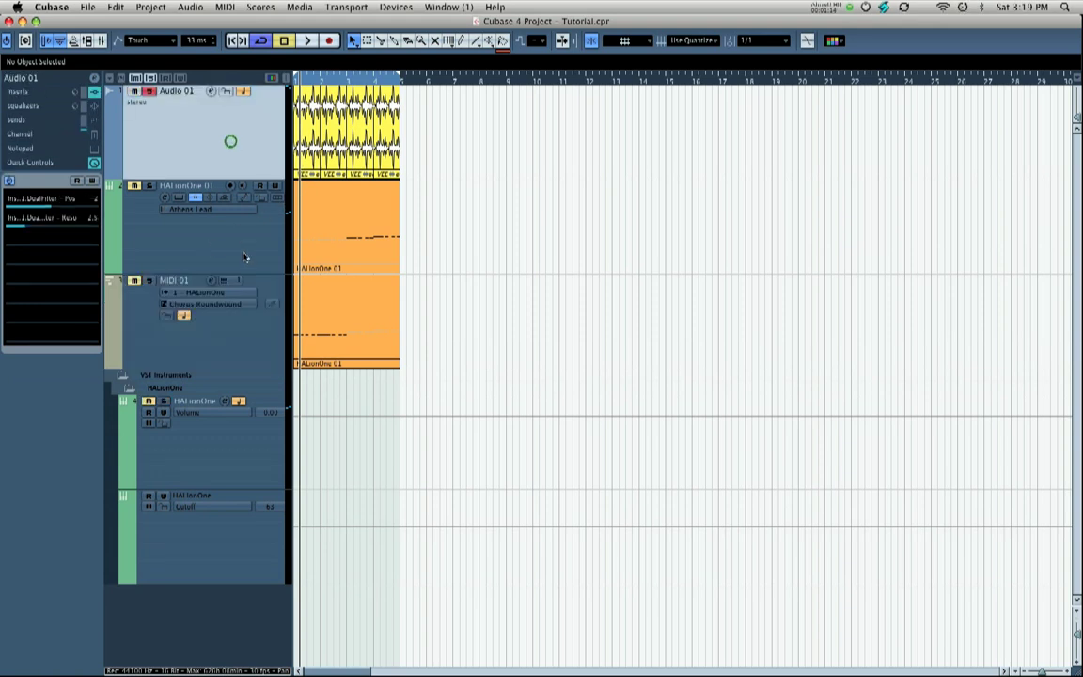
{"action": "left_click", "coordinate": [235, 244]}
{"action": "left_click", "coordinate": [249, 332]}
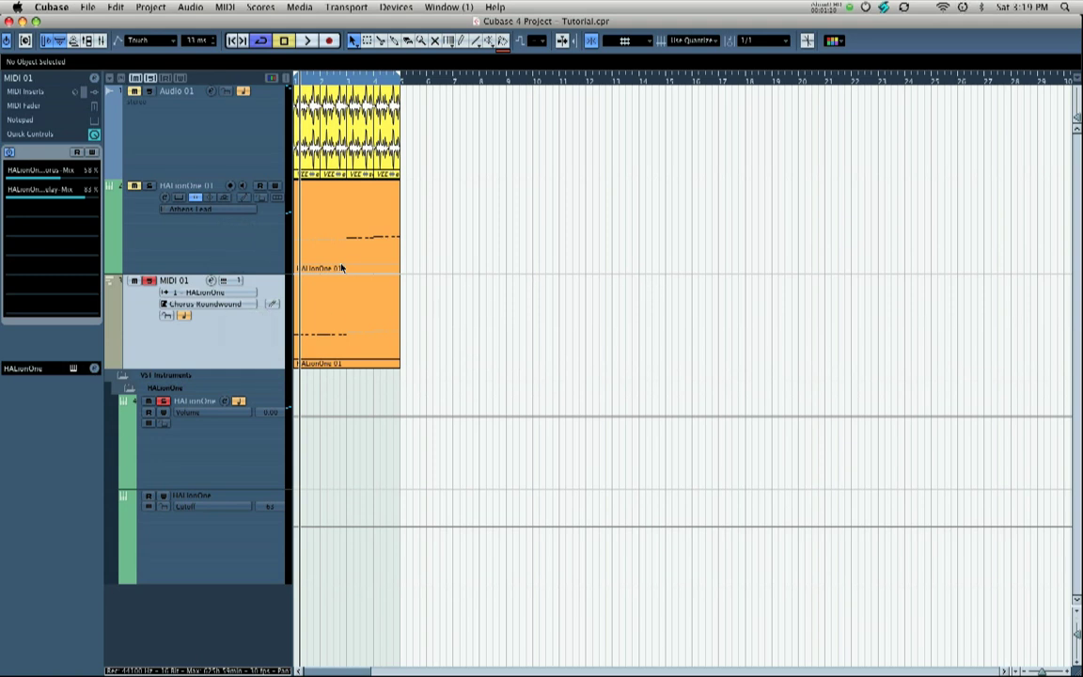
- Clear MIDI 01's first and second quick controls by setting both slots to No Parameter
{"action": "left_click", "coordinate": [54, 171]}
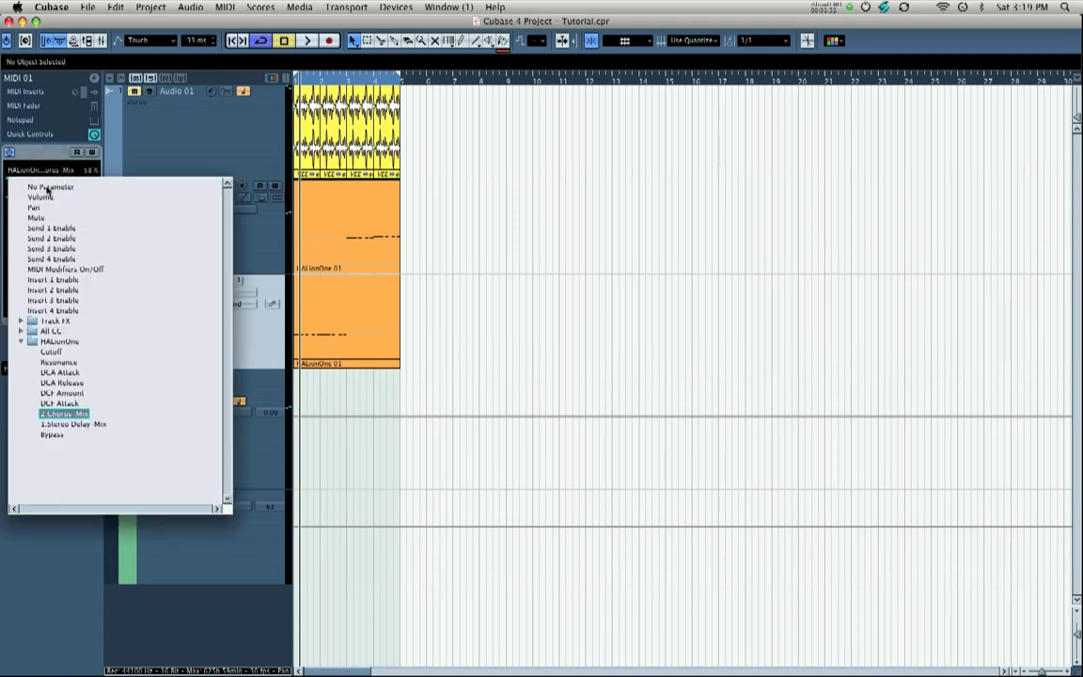
{"action": "left_click", "coordinate": [47, 188]}
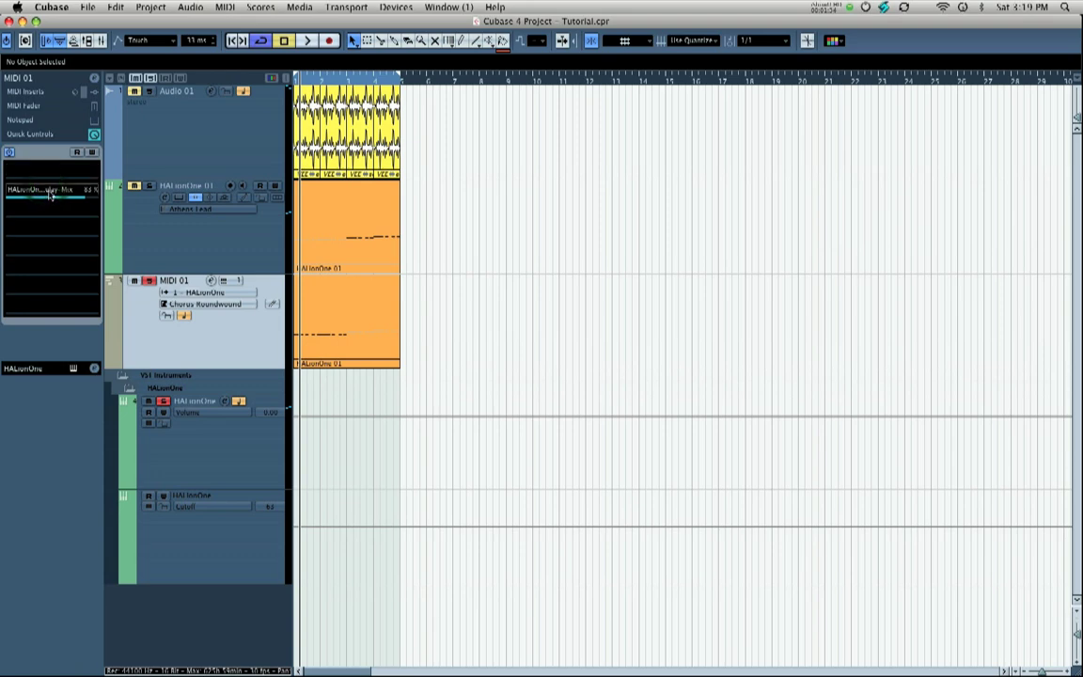
{"action": "left_click", "coordinate": [52, 191]}
{"action": "left_click", "coordinate": [50, 206]}
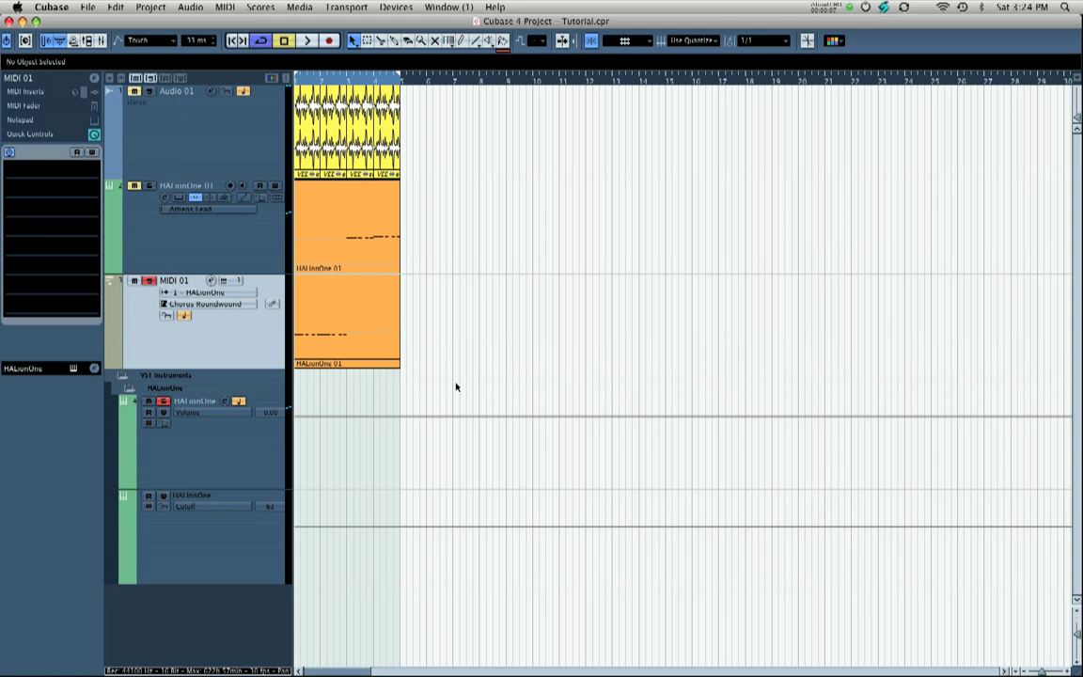
- Enable automation write and read for Audio 01's quick controls and record DualFilter Pos and Reso moves during playback from the start
{"action": "left_click", "coordinate": [205, 155]}
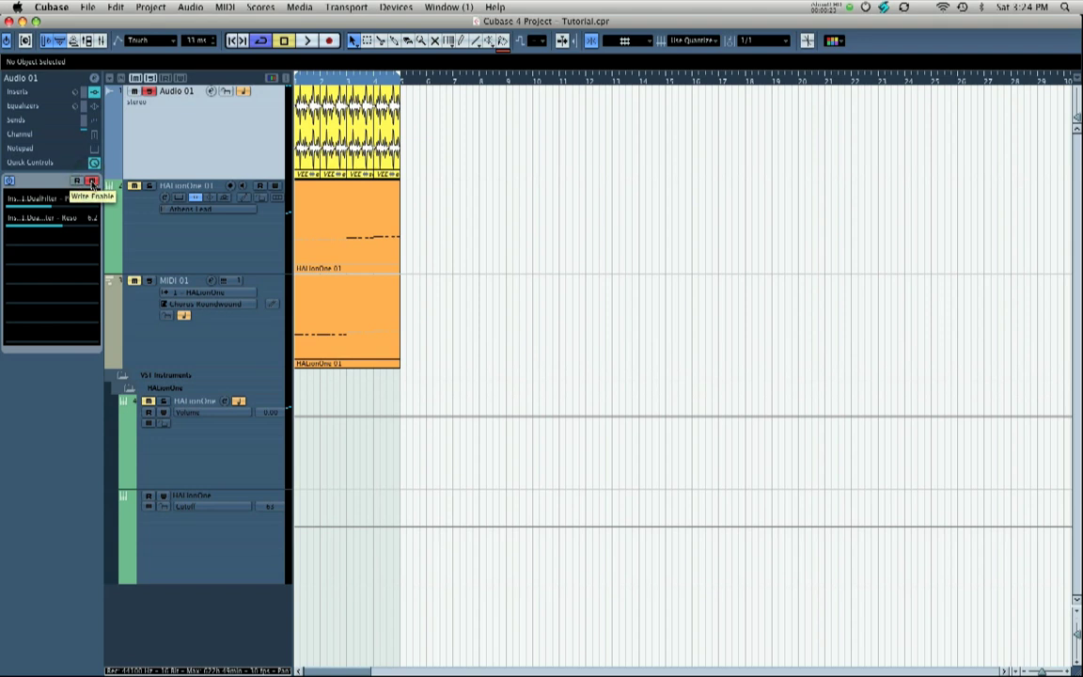
{"action": "left_click", "coordinate": [77, 181]}
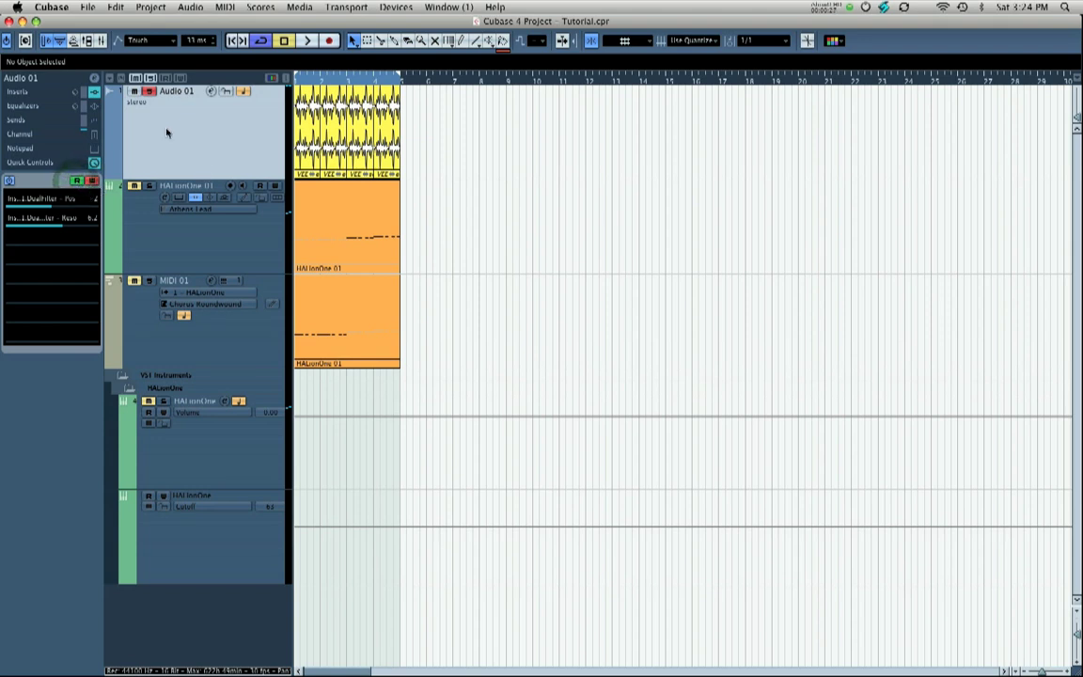
{"action": "left_click", "coordinate": [231, 43]}
{"action": "key", "text": "space"}
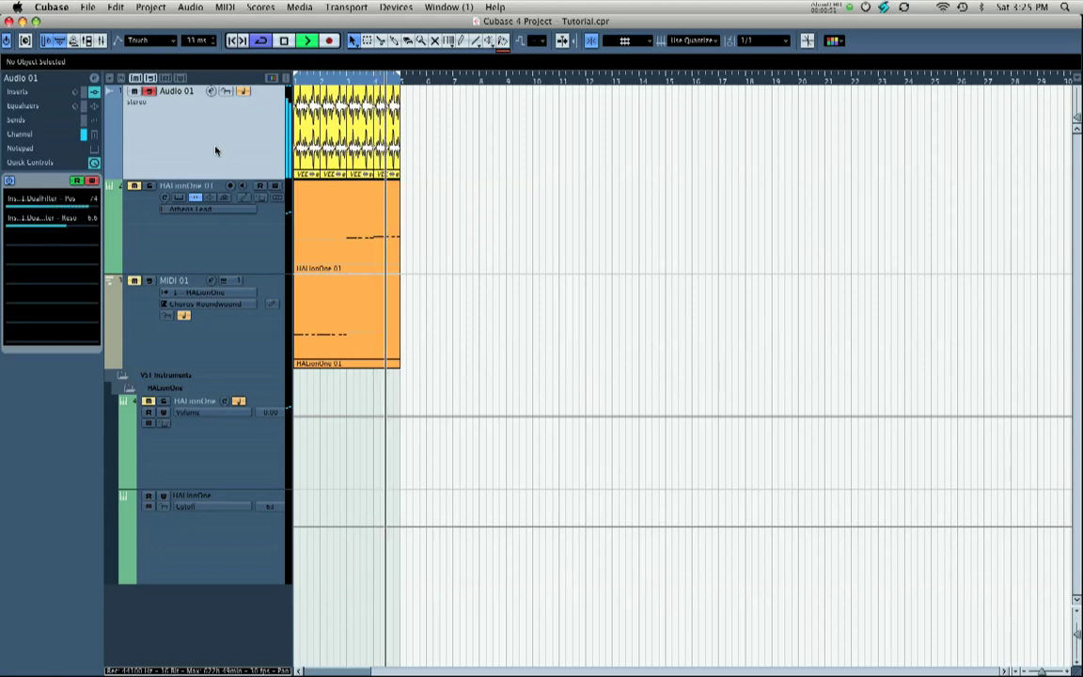
{"action": "key", "text": "space"}
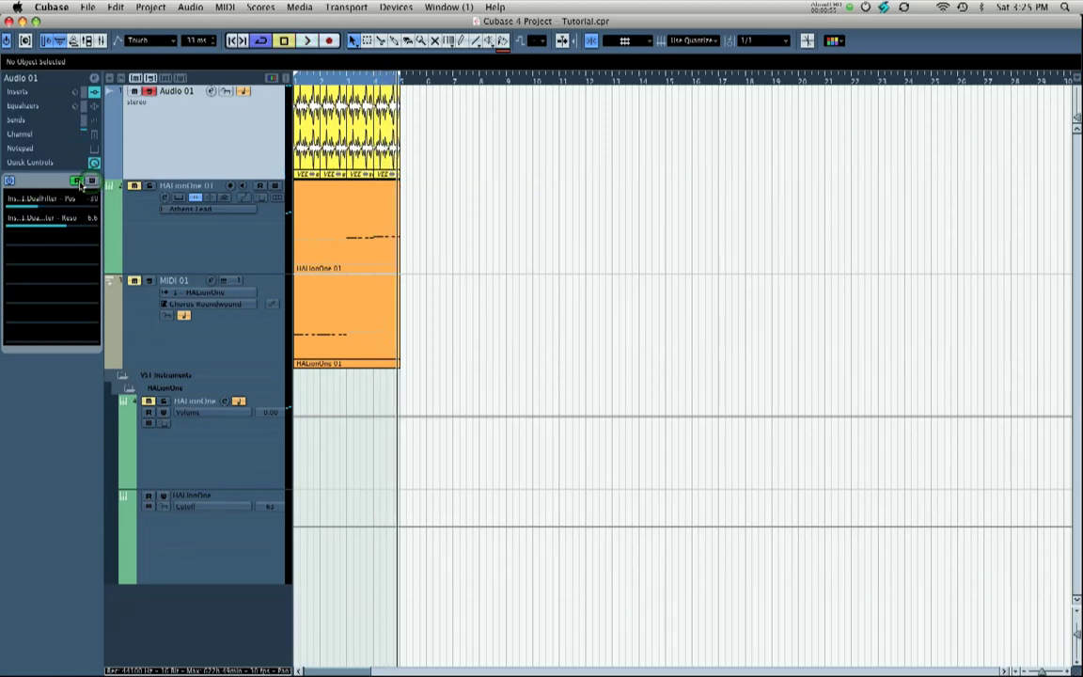
- Play back Audio 01's recorded quick control automation from the start with write disabled, stopping when done
{"action": "left_click", "coordinate": [235, 42]}
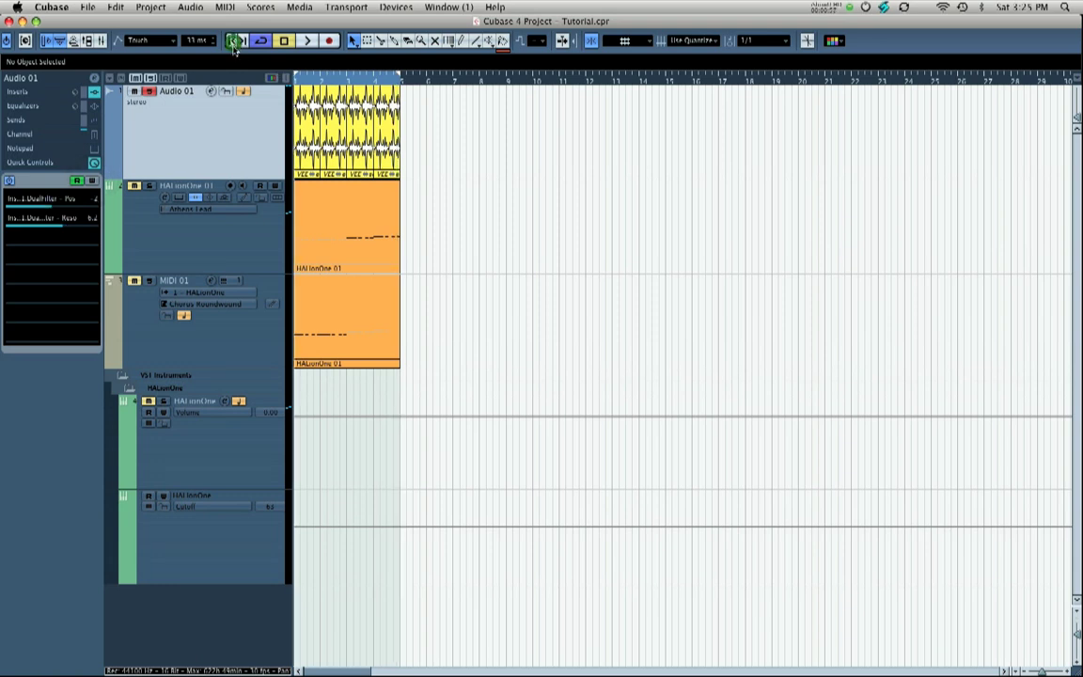
{"action": "key", "text": "space"}
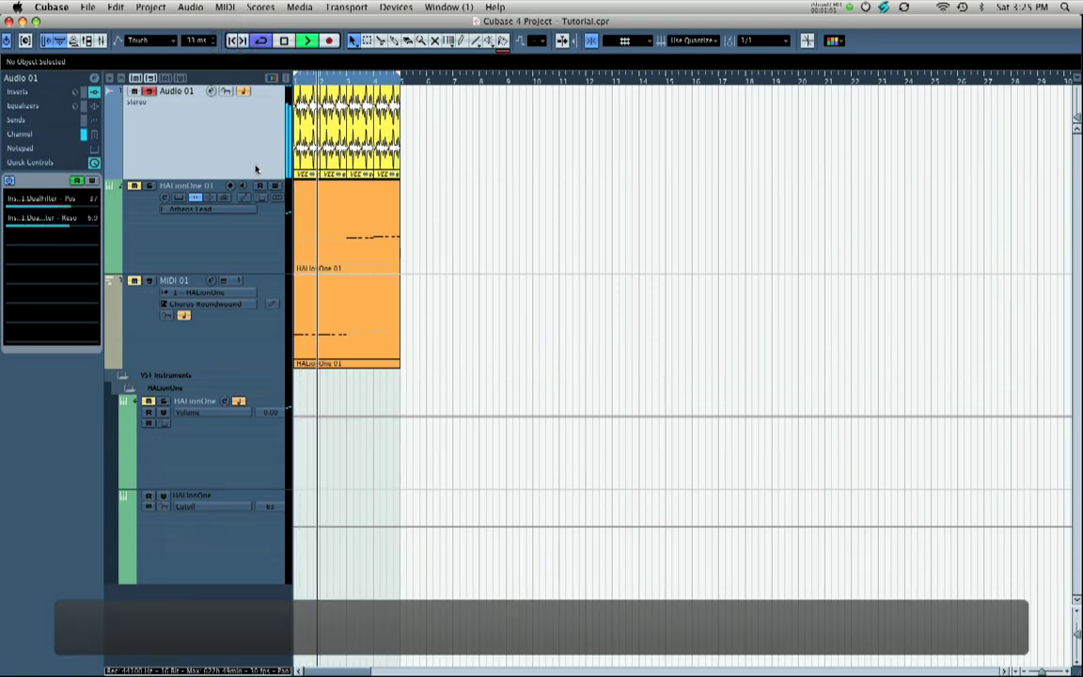
{"action": "key", "text": "space"}
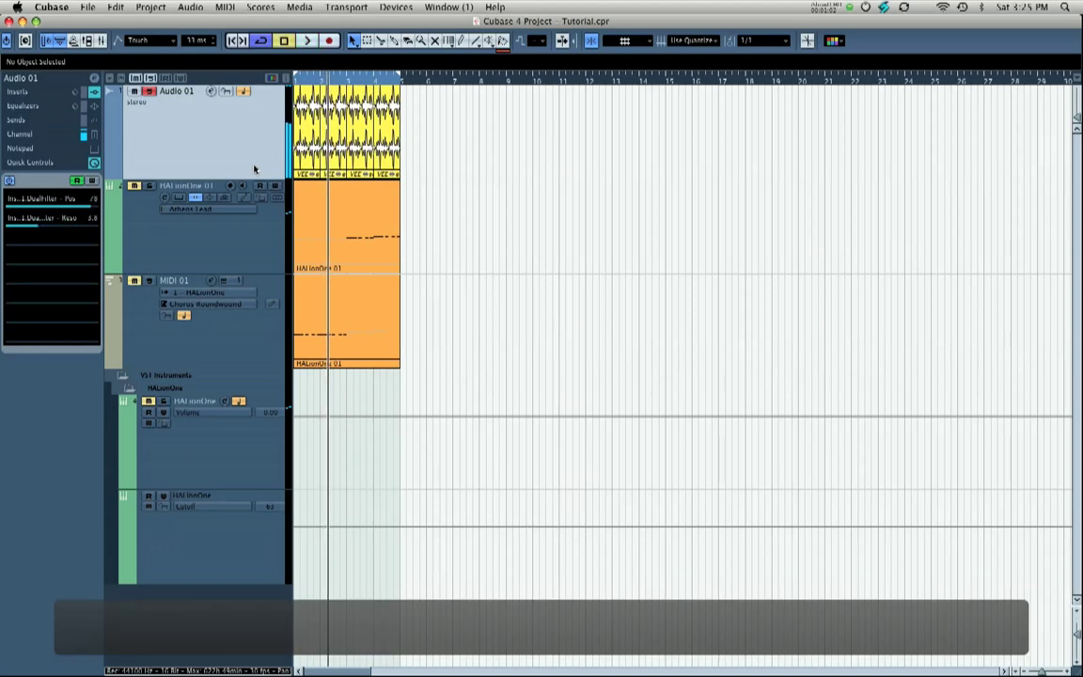
- Show the used automation lanes for the selected Audio 01 track
{"action": "right_click", "coordinate": [188, 162]}
{"action": "mouse_move", "coordinate": [219, 156]}
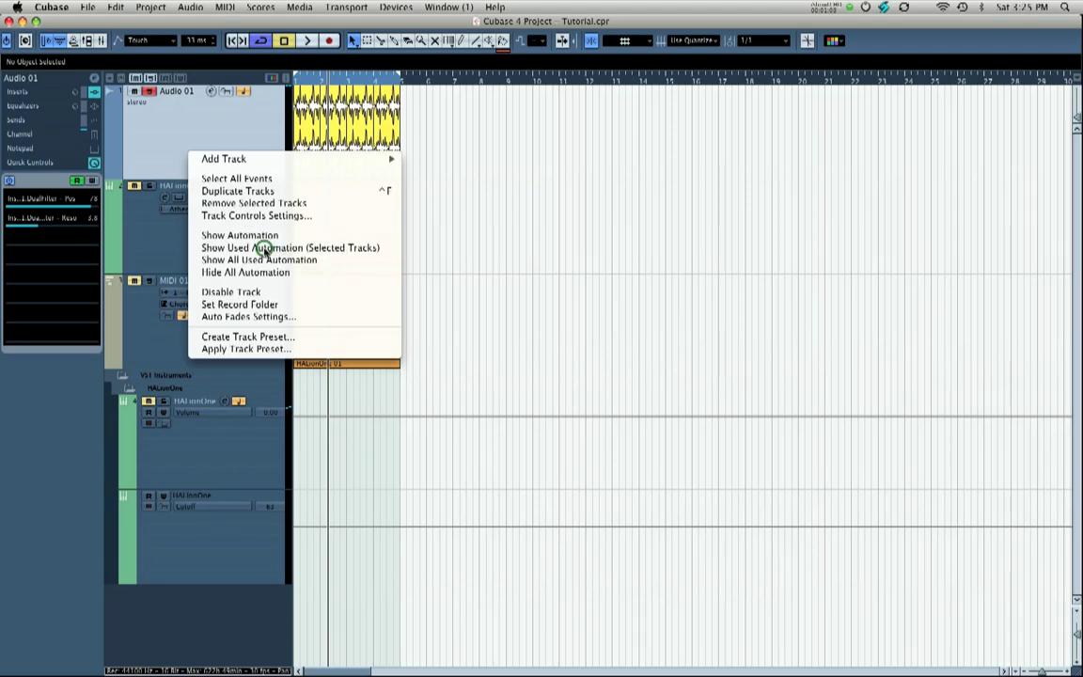
{"action": "left_click", "coordinate": [263, 248]}
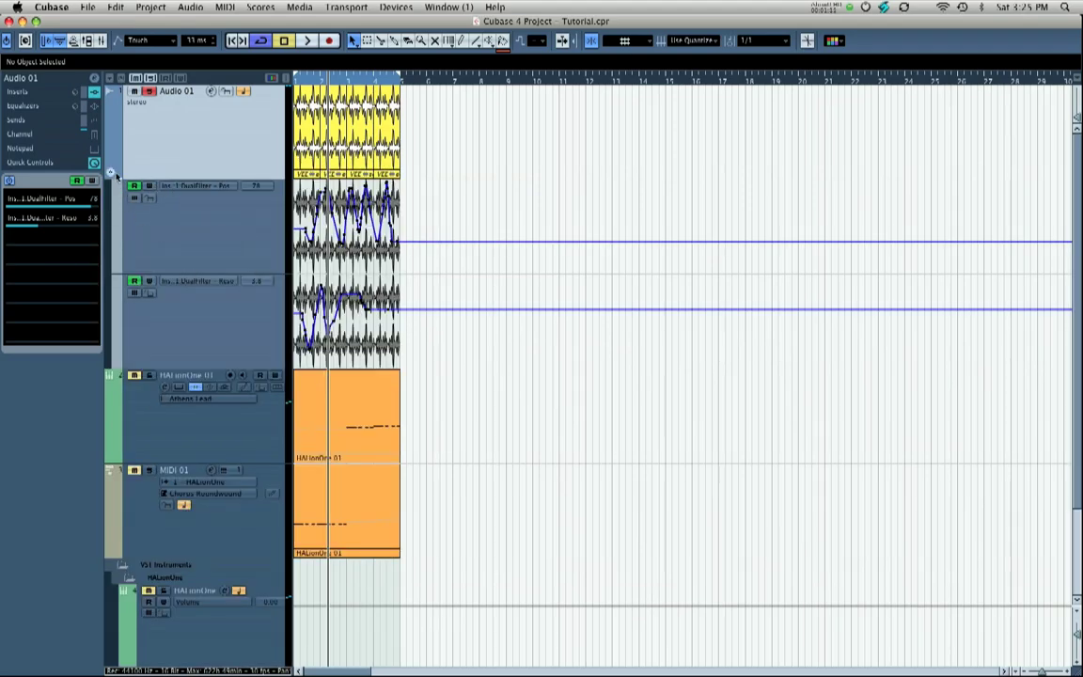
{"action": "left_click", "coordinate": [110, 175]}
{"action": "left_click", "coordinate": [110, 175]}
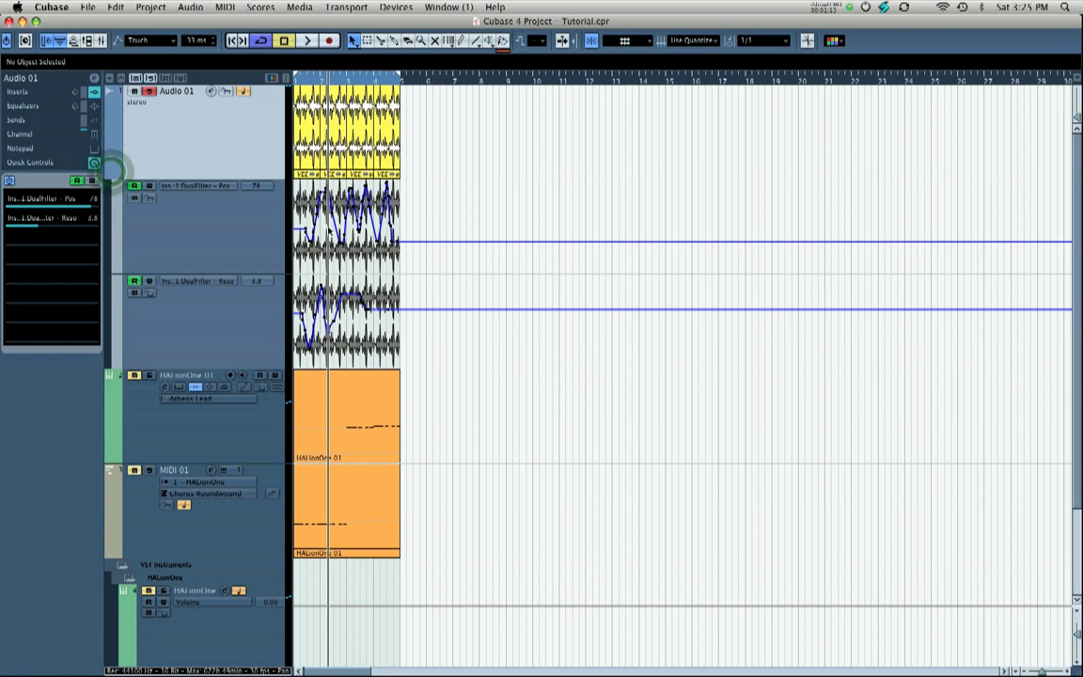
- Raise the DualFilter Pos automation point near position 2.3.4 to a value of about 28 and fold Audio 01's automation lanes
{"action": "key", "text": "ctrl+Right"}
{"action": "key", "text": "ctrl+Right"}
{"action": "key", "text": "ctrl+Right"}
{"action": "key", "text": "ctrl+Right"}
{"action": "key", "text": "ctrl+Right"}
{"action": "key", "text": "ctrl+Right"}
{"action": "key", "text": "ctrl+Right"}
{"action": "key", "text": "ctrl+Right"}
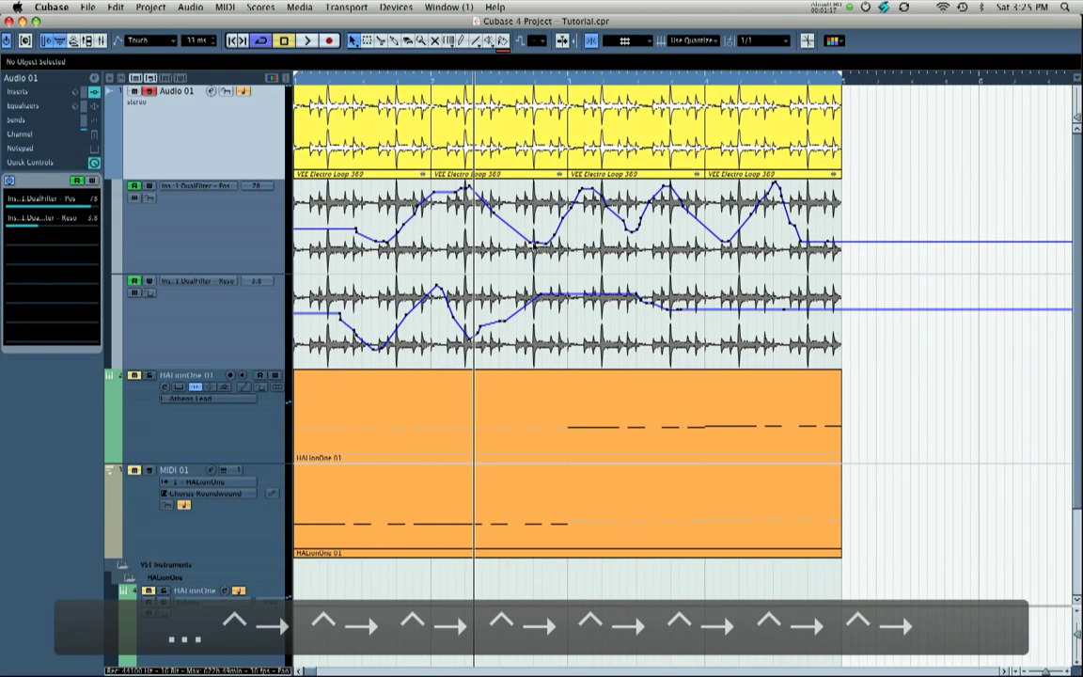
{"action": "left_click", "coordinate": [490, 212]}
{"action": "left_click_drag", "start_coordinate": [490, 211], "coordinate": [501, 217]}
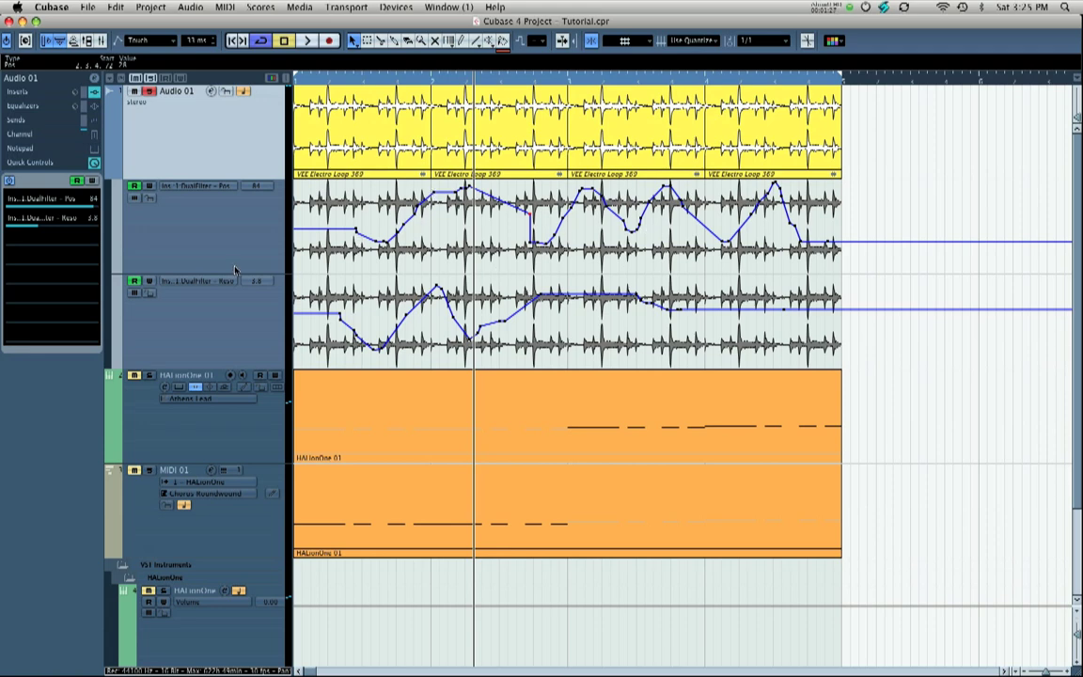
{"action": "left_click", "coordinate": [110, 174]}
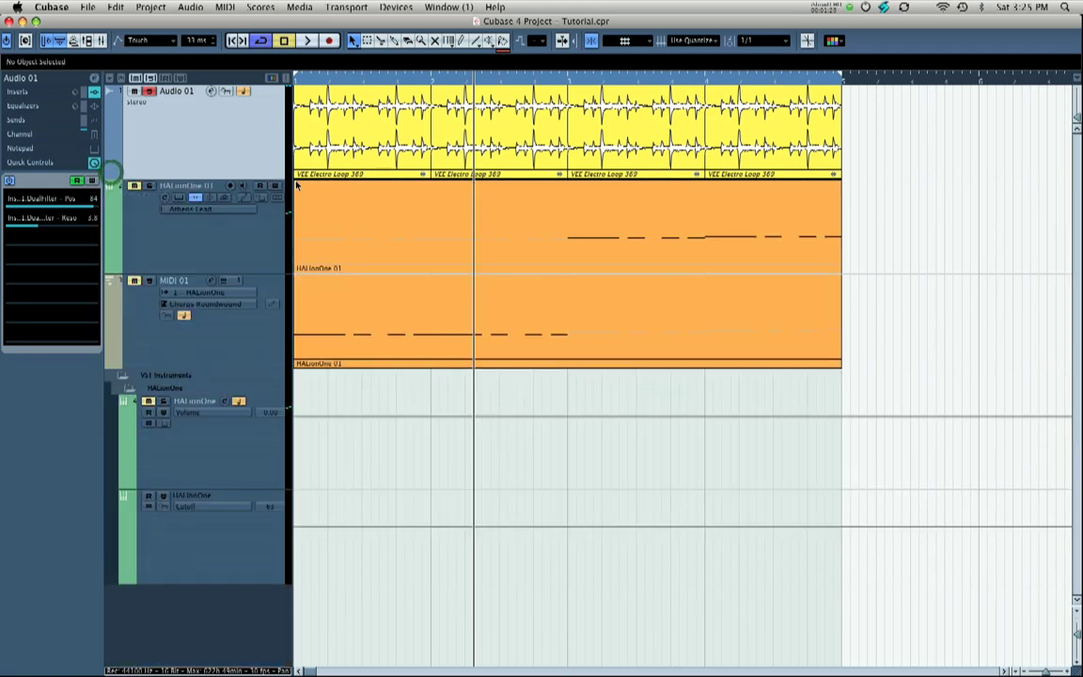